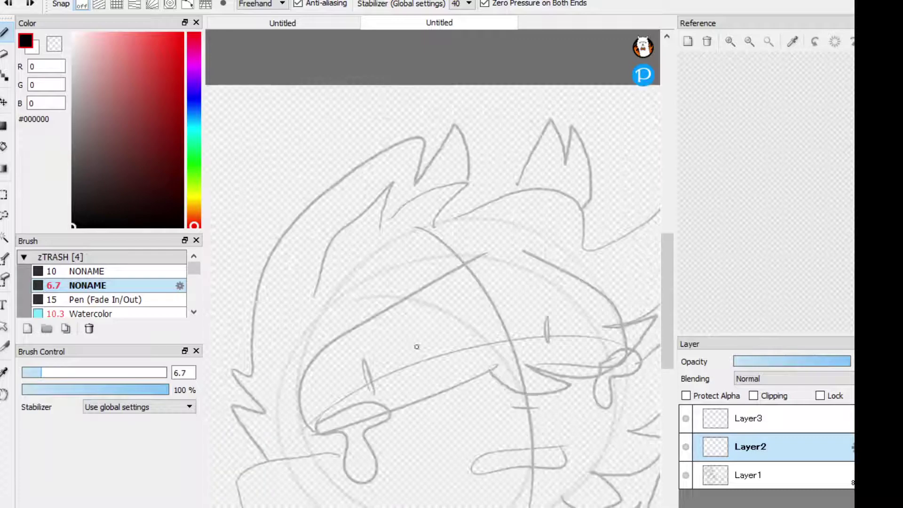
# Ink the left eye's lower edge and outer curve in black over the sketch on Layer2
pyautogui.moveTo(502, 323); pyautogui.dragTo(271, 414)
pyautogui.scroll(-4, 411, 357)
pyautogui.scroll(4, 415, 354)
pyautogui.scroll(-5, 270, 414)
pyautogui.scroll(5, 267, 414)
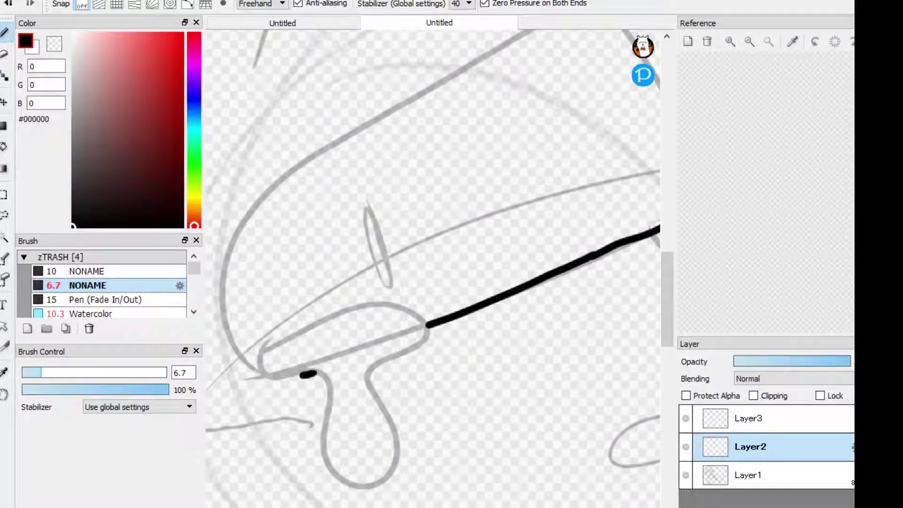
pyautogui.moveTo(261, 374)
pyautogui.mouseDown()
pyautogui.moveTo(236, 358)
pyautogui.moveTo(219, 327)
pyautogui.moveTo(224, 255)
pyautogui.moveTo(244, 215)
pyautogui.moveTo(194, 226)
pyautogui.moveTo(194, 110)
pyautogui.moveTo(193, 128)
pyautogui.mouseUp()
# Set the brush colour to light blue #B9D5FF and outline the tear pooling and dripping below the left eye
pyautogui.click(116, 41)
pyautogui.moveTo(115, 41); pyautogui.dragTo(102, 33)
pyautogui.moveTo(194, 128); pyautogui.dragTo(193, 111)
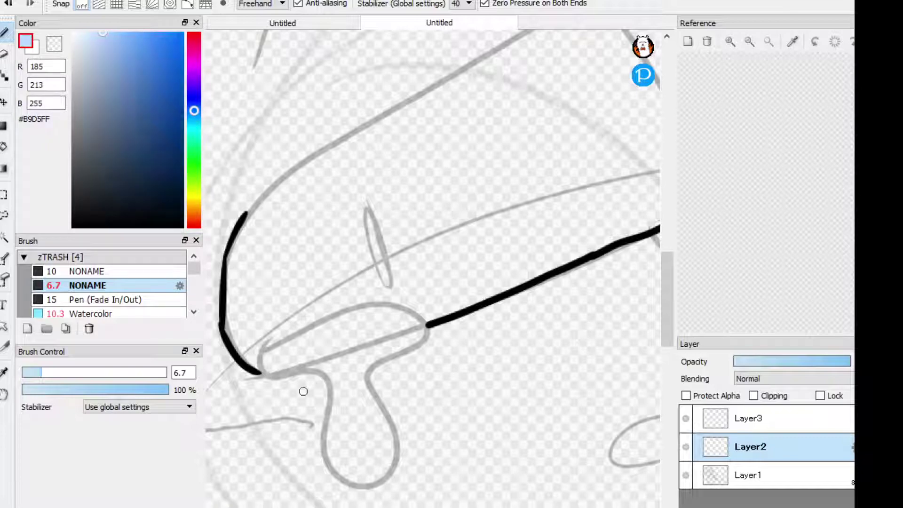
pyautogui.scroll(2, 312, 385)
pyautogui.moveTo(301, 362)
pyautogui.mouseDown()
pyautogui.moveTo(267, 326)
pyautogui.moveTo(296, 286)
pyautogui.moveTo(347, 283)
pyautogui.moveTo(478, 205)
pyautogui.moveTo(531, 200)
pyautogui.moveTo(583, 229)
pyautogui.moveTo(601, 264)
pyautogui.moveTo(596, 300)
pyautogui.moveTo(480, 358)
pyautogui.moveTo(485, 415)
pyautogui.moveTo(513, 446)
pyautogui.moveTo(529, 505)
pyautogui.mouseUp()
pyautogui.moveTo(405, 505)
pyautogui.mouseDown()
pyautogui.moveTo(423, 416)
pyautogui.moveTo(414, 381)
pyautogui.moveTo(391, 390)
pyautogui.moveTo(368, 480)
pyautogui.moveTo(337, 464)
pyautogui.moveTo(352, 419)
pyautogui.moveTo(337, 389)
pyautogui.moveTo(301, 386)
pyautogui.moveTo(272, 350)
pyautogui.mouseUp()
pyautogui.scroll(-3, 313, 321)
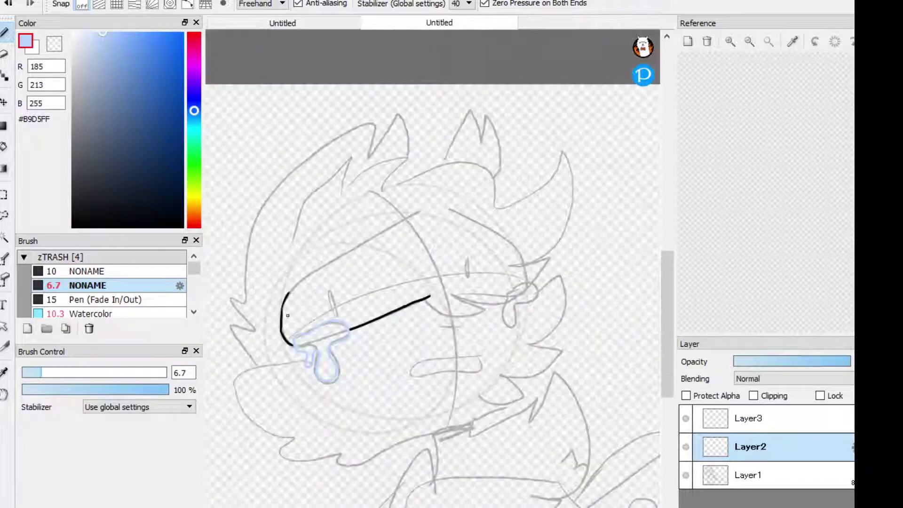
# Fill the left eye's tear outline with the light blue and return to the brush
pyautogui.press('g')
pyautogui.scroll(4, 301, 322)
pyautogui.click(358, 385)
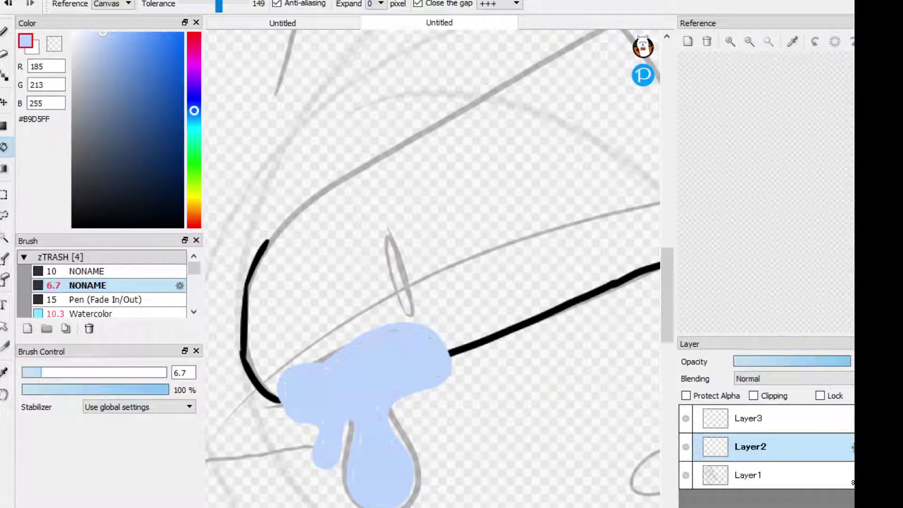
pyautogui.scroll(-4, 613, 402)
pyautogui.press('b')
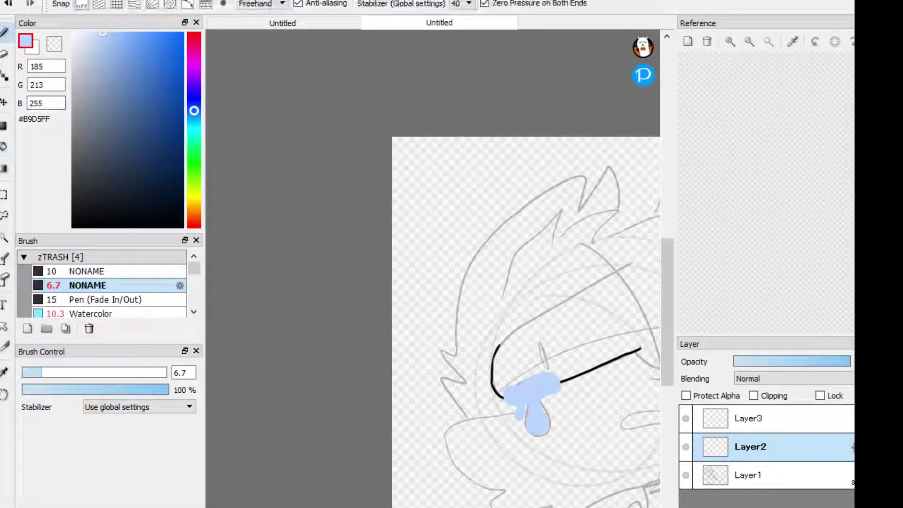
pyautogui.scroll(2, 553, 349)
pyautogui.keyDown('alt'); pyautogui.click(532, 331); pyautogui.keyUp('alt')
pyautogui.scroll(1, 371, 208)
pyautogui.moveTo(342, 311); pyautogui.dragTo(470, 221)
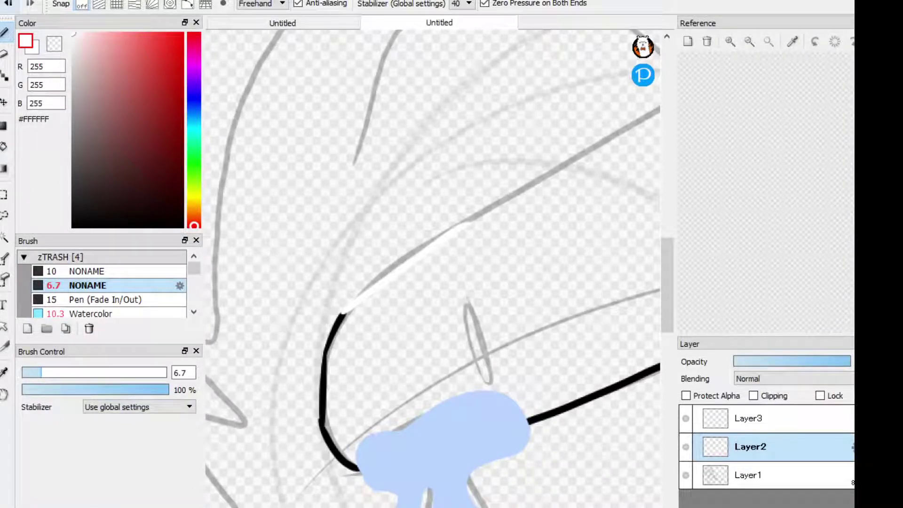
pyautogui.hotkey('ctrl', 'z')
# Ink the left eye's upper contour in black up to the forehead and add a small eyebrow mark above its inner end
pyautogui.moveTo(348, 309); pyautogui.dragTo(446, 221)
pyautogui.scroll(-1, 424, 205)
pyautogui.moveTo(378, 259)
pyautogui.mouseDown()
pyautogui.moveTo(526, 178)
pyautogui.moveTo(548, 151)
pyautogui.mouseUp()
pyautogui.scroll(1, 542, 152)
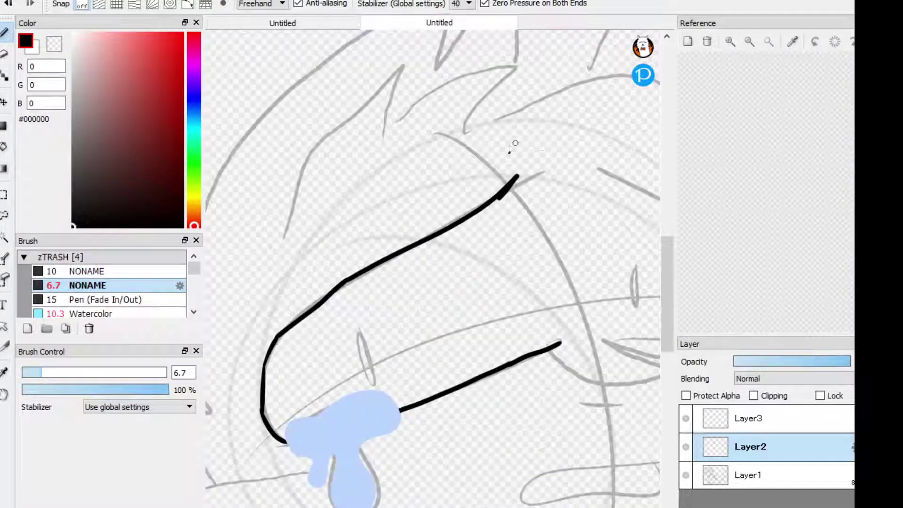
pyautogui.scroll(-3, 506, 158)
pyautogui.scroll(4, 392, 197)
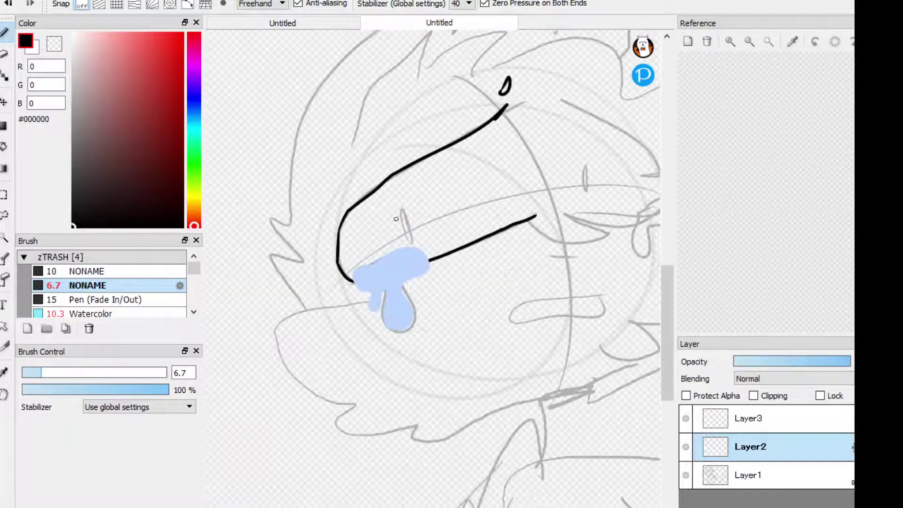
# Draw the left eye's narrow pupil with several thin, near-vertical black strokes
pyautogui.moveTo(393, 197); pyautogui.dragTo(411, 301)
pyautogui.scroll(-3, 388, 236)
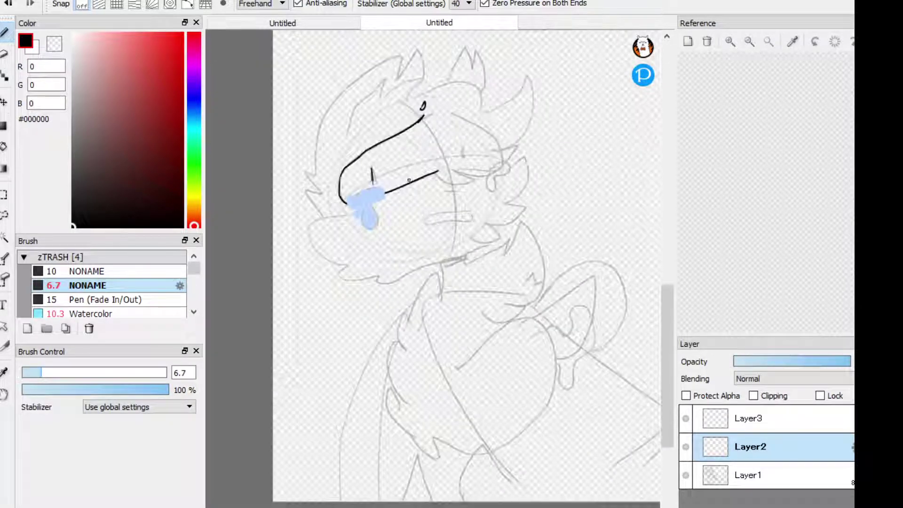
pyautogui.scroll(2, 411, 172)
pyautogui.scroll(3, 330, 191)
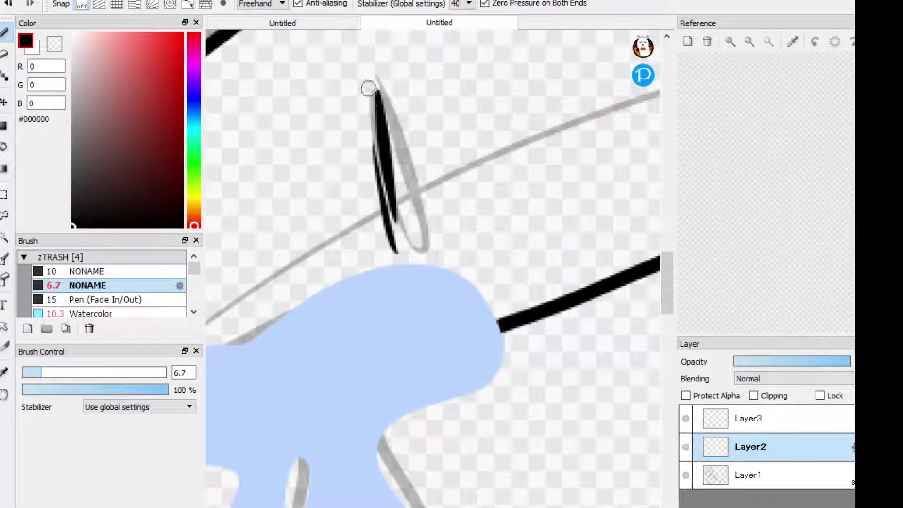
pyautogui.moveTo(369, 91); pyautogui.dragTo(390, 261)
pyautogui.moveTo(389, 58); pyautogui.dragTo(425, 236)
pyautogui.moveTo(414, 67); pyautogui.dragTo(437, 280)
pyautogui.scroll(-3, 396, 146)
pyautogui.scroll(2, 396, 146)
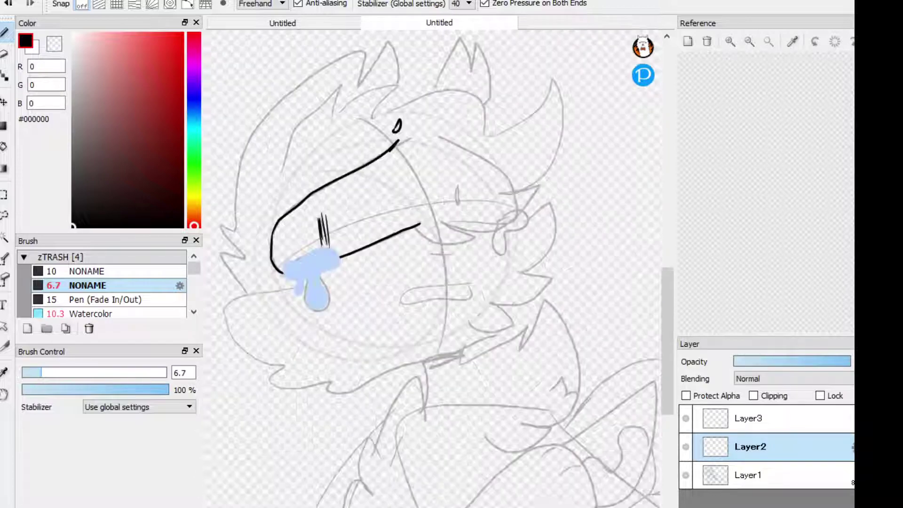
# Ink the right eye's lower edge and upper outer contour in black, with a small eyebrow mark above
pyautogui.scroll(2, 452, 233)
pyautogui.moveTo(431, 238); pyautogui.dragTo(515, 239)
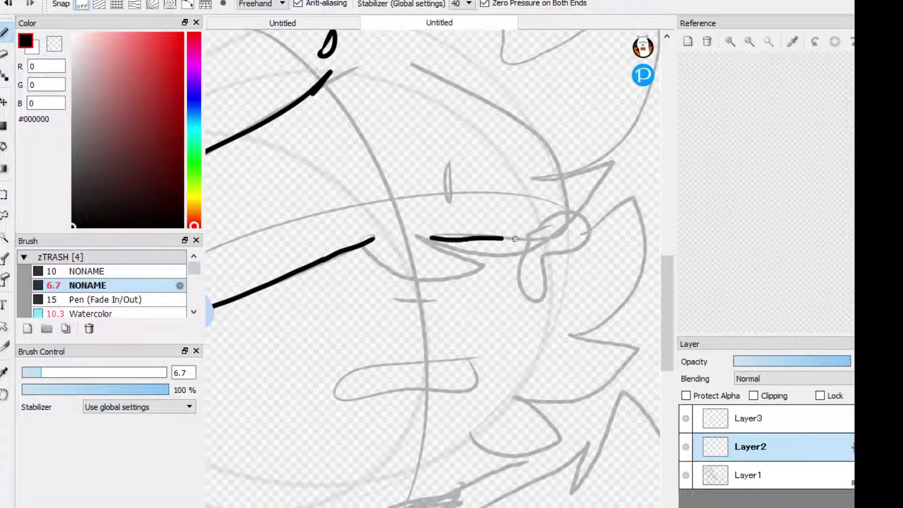
pyautogui.moveTo(562, 175)
pyautogui.mouseDown()
pyautogui.moveTo(549, 145)
pyautogui.moveTo(504, 112)
pyautogui.moveTo(412, 67)
pyautogui.moveTo(431, 89)
pyautogui.mouseUp()
pyautogui.scroll(2, 423, 56)
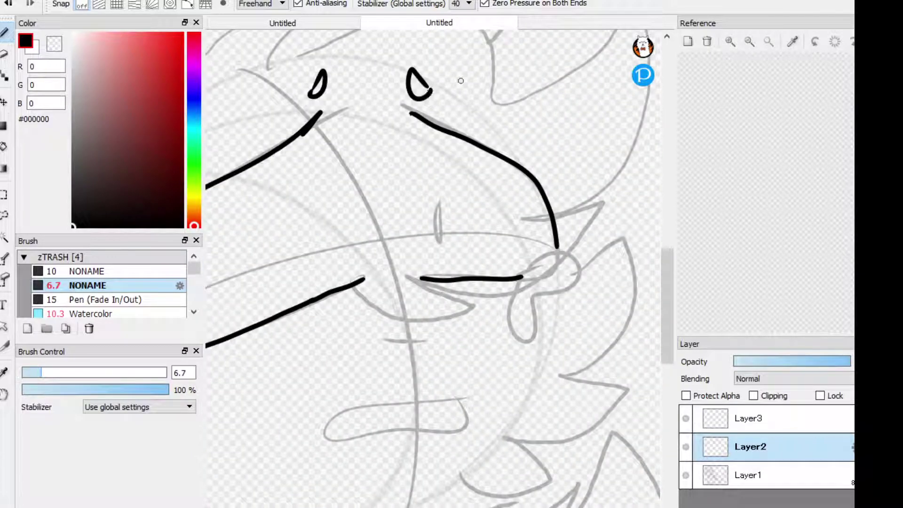
# Draw the right eye's narrow pupil with thin vertical black strokes
pyautogui.scroll(2, 467, 268)
pyautogui.moveTo(451, 160)
pyautogui.mouseDown()
pyautogui.moveTo(450, 168)
pyautogui.moveTo(462, 153)
pyautogui.moveTo(470, 325)
pyautogui.mouseUp()
pyautogui.scroll(-2, 467, 130)
pyautogui.scroll(-2, 467, 130)
pyautogui.scroll(4, 228, 176)
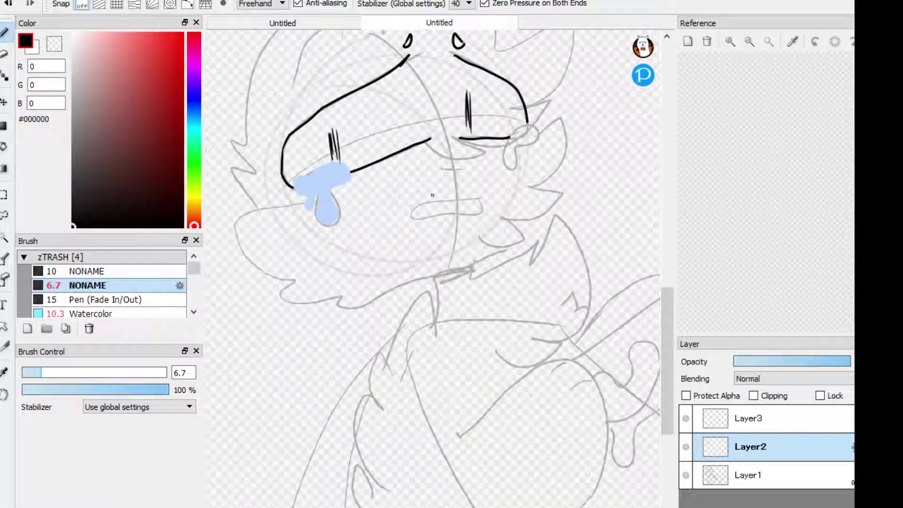
# Pick the light blue from the left tear, then outline and fill the tear at the right eye's outer corner
pyautogui.scroll(-3, 228, 176)
pyautogui.keyDown('alt'); pyautogui.click(273, 186); pyautogui.keyUp('alt')
pyautogui.scroll(4, 521, 134)
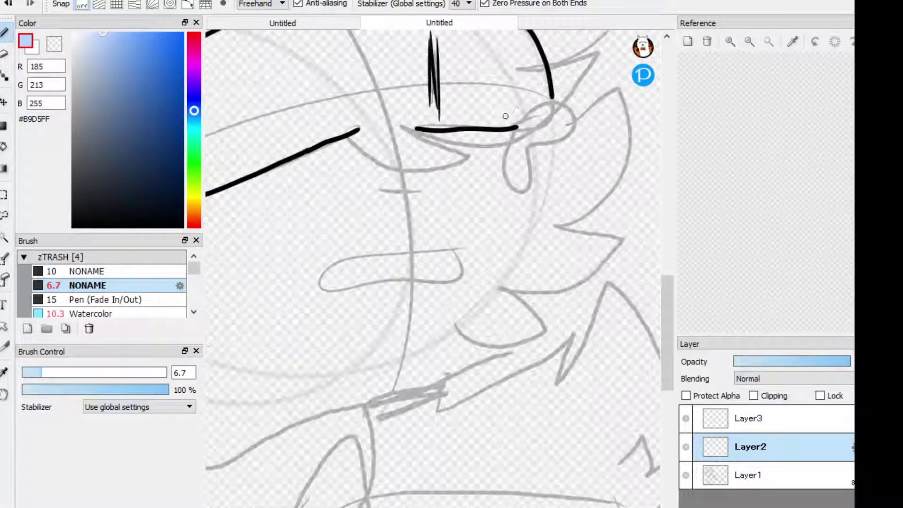
pyautogui.moveTo(521, 134)
pyautogui.mouseDown()
pyautogui.moveTo(562, 106)
pyautogui.moveTo(615, 92)
pyautogui.moveTo(614, 159)
pyautogui.moveTo(556, 170)
pyautogui.moveTo(557, 229)
pyautogui.moveTo(522, 262)
pyautogui.moveTo(512, 231)
pyautogui.moveTo(520, 195)
pyautogui.moveTo(505, 195)
pyautogui.moveTo(498, 232)
pyautogui.moveTo(481, 229)
pyautogui.moveTo(488, 156)
pyautogui.mouseUp()
pyautogui.scroll(-3, 487, 155)
pyautogui.click(5, 147)
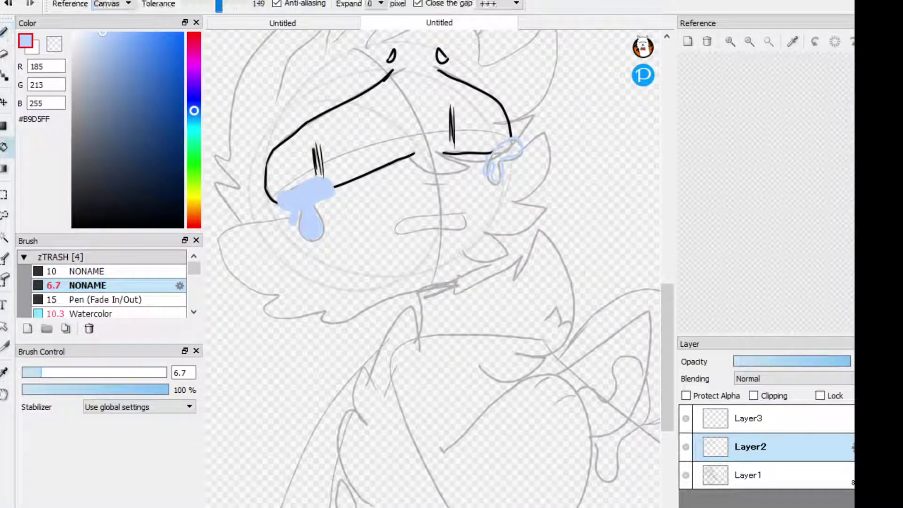
pyautogui.click(505, 152)
pyautogui.press('b')
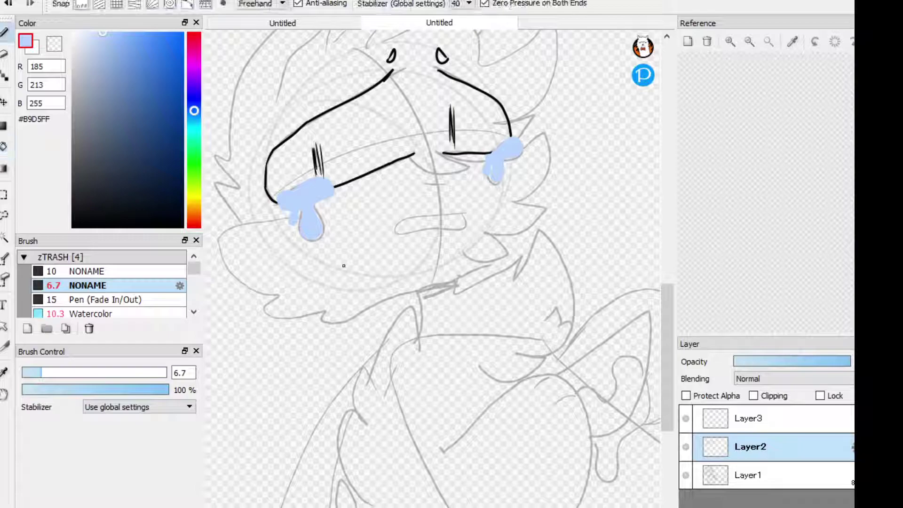
# Paint small light blue falling drops on the cheeks below both tears
pyautogui.scroll(2, 317, 242)
pyautogui.moveTo(316, 242)
pyautogui.mouseDown()
pyautogui.moveTo(323, 256)
pyautogui.moveTo(306, 221)
pyautogui.mouseUp()
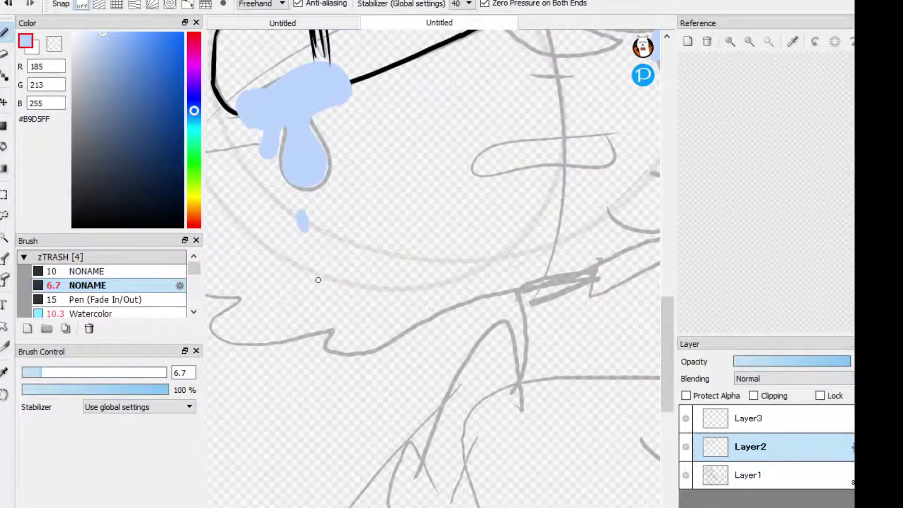
pyautogui.scroll(-2, 323, 293)
pyautogui.scroll(3, 501, 202)
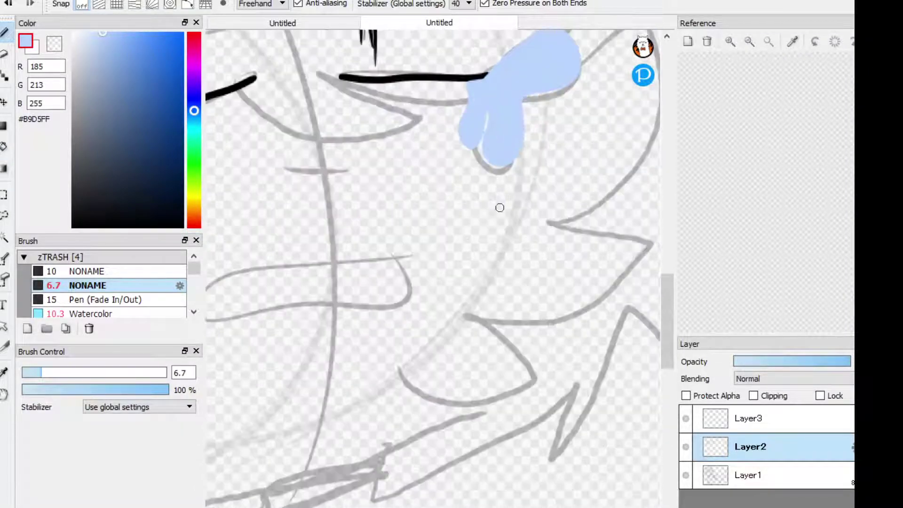
pyautogui.scroll(-4, 454, 328)
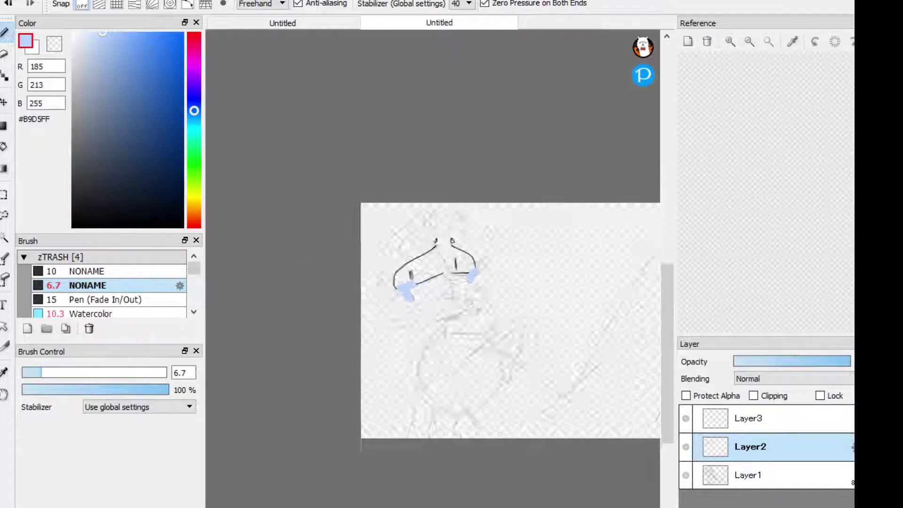
# Set the brush colour to black and ink the spiky hair fringe across the forehead
pyautogui.scroll(1, 454, 328)
pyautogui.click(141, 157)
pyautogui.moveTo(141, 157); pyautogui.dragTo(73, 225)
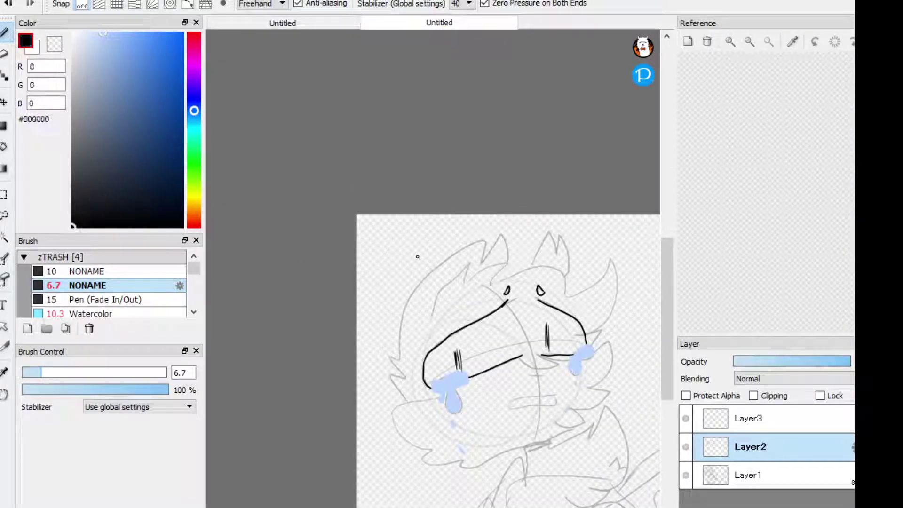
pyautogui.scroll(2, 440, 301)
pyautogui.moveTo(436, 289)
pyautogui.mouseDown()
pyautogui.moveTo(490, 229)
pyautogui.moveTo(477, 293)
pyautogui.moveTo(506, 260)
pyautogui.moveTo(565, 228)
pyautogui.moveTo(545, 261)
pyautogui.mouseUp()
pyautogui.scroll(-2, 545, 261)
pyautogui.scroll(-2, 546, 261)
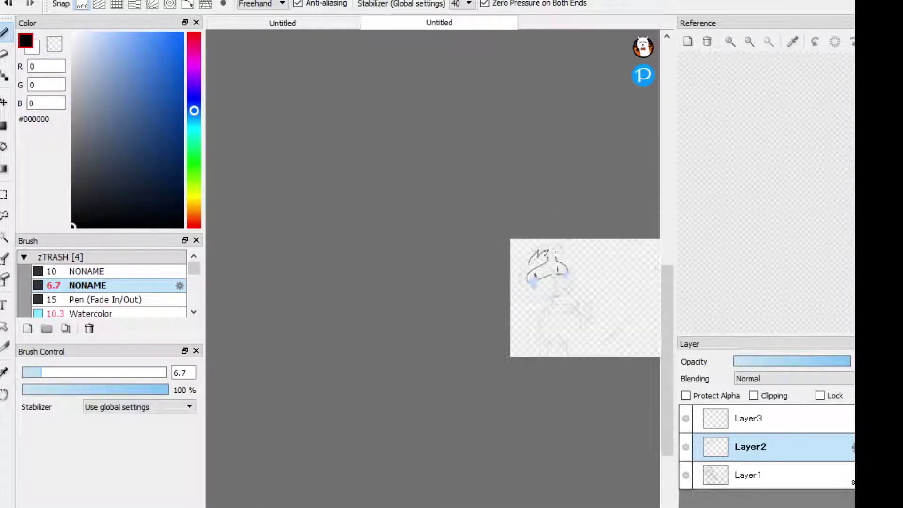
pyautogui.scroll(2, 463, 285)
pyautogui.moveTo(427, 272); pyautogui.dragTo(489, 260)
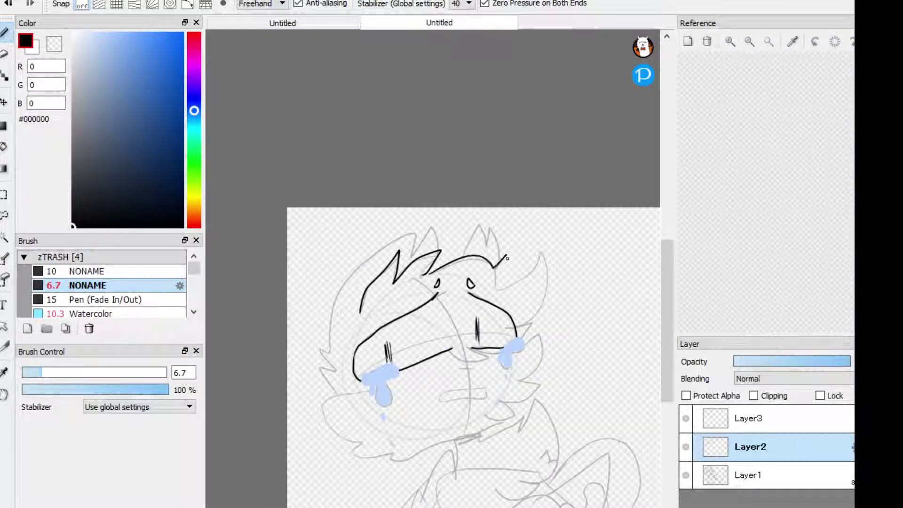
# Ink the hair tuft beside the right eye and the muzzle line, including the nose and a short mark below it
pyautogui.moveTo(520, 326); pyautogui.dragTo(445, 358)
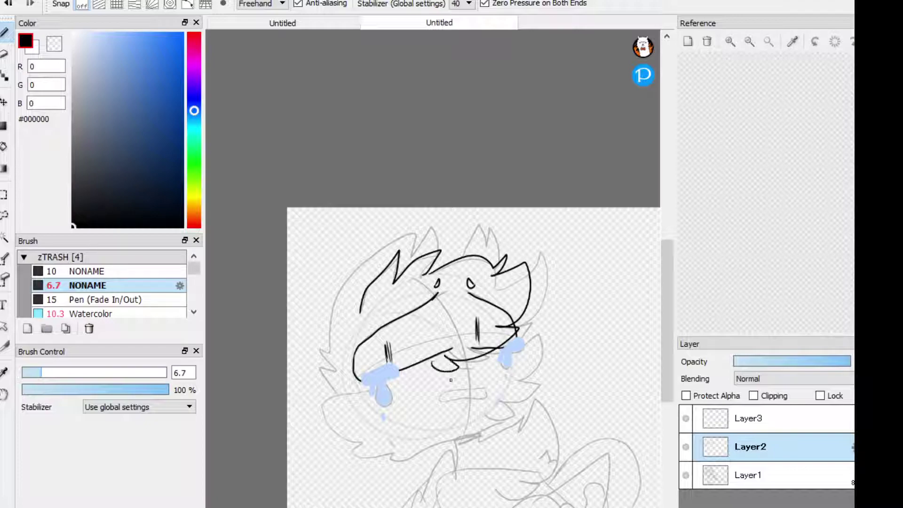
pyautogui.scroll(4, 448, 371)
pyautogui.scroll(2, 549, 269)
pyautogui.moveTo(510, 298); pyautogui.dragTo(545, 303)
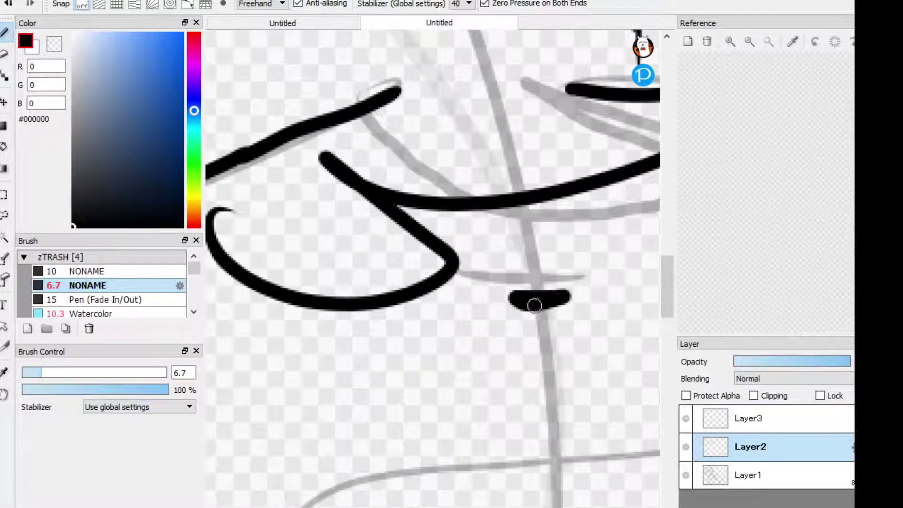
pyautogui.scroll(-2, 541, 303)
# Ink the slanted open mouth in black and darken its right corner
pyautogui.moveTo(482, 372)
pyautogui.mouseDown()
pyautogui.moveTo(407, 386)
pyautogui.moveTo(407, 347)
pyautogui.moveTo(496, 314)
pyautogui.moveTo(613, 302)
pyautogui.moveTo(594, 348)
pyautogui.moveTo(474, 371)
pyautogui.mouseUp()
pyautogui.scroll(-2, 509, 315)
pyautogui.scroll(4, 508, 315)
pyautogui.moveTo(528, 262)
pyautogui.mouseDown()
pyautogui.moveTo(549, 323)
pyautogui.moveTo(537, 350)
pyautogui.moveTo(559, 302)
pyautogui.moveTo(553, 272)
pyautogui.moveTo(545, 329)
pyautogui.mouseUp()
pyautogui.scroll(-4, 546, 330)
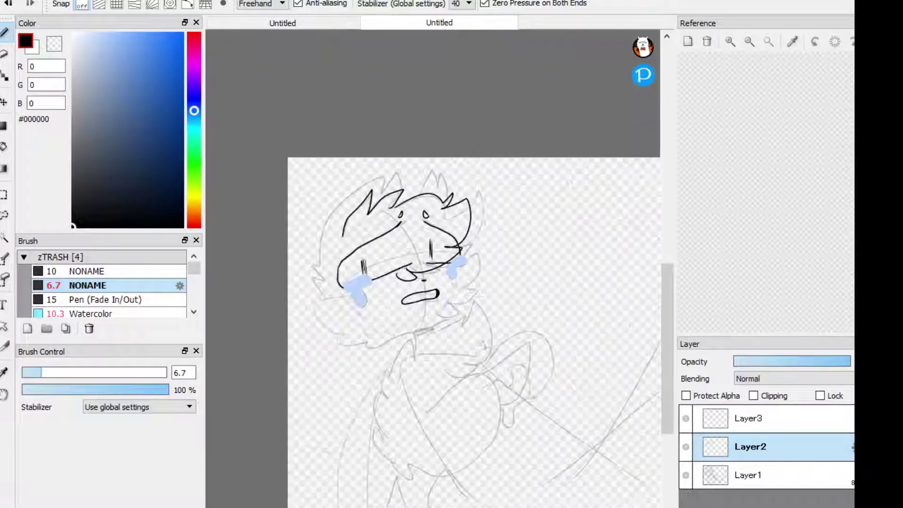
# Ink the spiky fur along the right cheek and retouch the right tear with its own light blue
pyautogui.scroll(3, 470, 259)
pyautogui.moveTo(471, 259)
pyautogui.mouseDown()
pyautogui.moveTo(520, 230)
pyautogui.moveTo(510, 312)
pyautogui.moveTo(498, 320)
pyautogui.moveTo(520, 352)
pyautogui.moveTo(436, 394)
pyautogui.moveTo(463, 417)
pyautogui.moveTo(386, 422)
pyautogui.mouseUp()
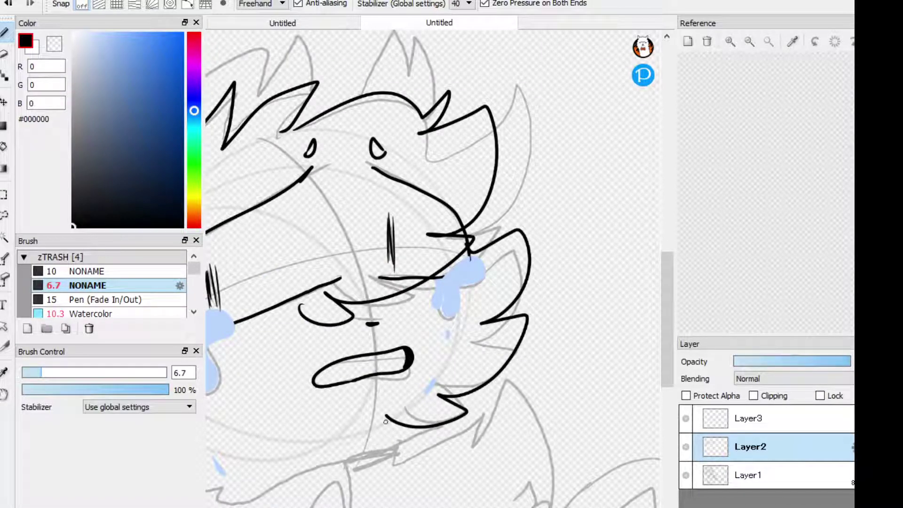
pyautogui.scroll(2, 481, 279)
pyautogui.keyDown('alt'); pyautogui.click(475, 277); pyautogui.keyUp('alt')
pyautogui.scroll(2, 423, 258)
pyautogui.scroll(-5, 445, 280)
pyautogui.scroll(3, 475, 250)
pyautogui.scroll(-5, 423, 282)
# Pick black again and ink the left cheek fluff and jawline, plus the outer hair outline up to the top spike
pyautogui.keyDown('alt'); pyautogui.click(320, 291); pyautogui.keyUp('alt')
pyautogui.scroll(2, 337, 315)
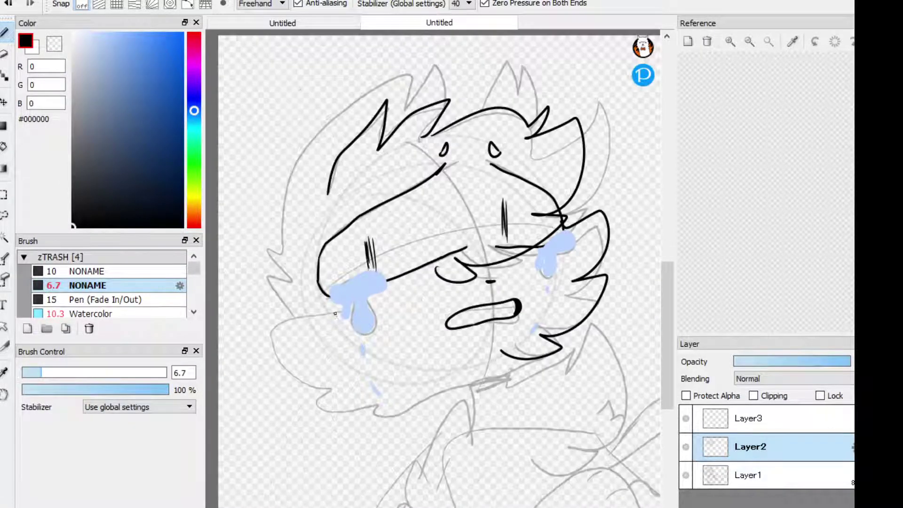
pyautogui.moveTo(296, 310)
pyautogui.mouseDown()
pyautogui.moveTo(288, 357)
pyautogui.moveTo(330, 384)
pyautogui.mouseUp()
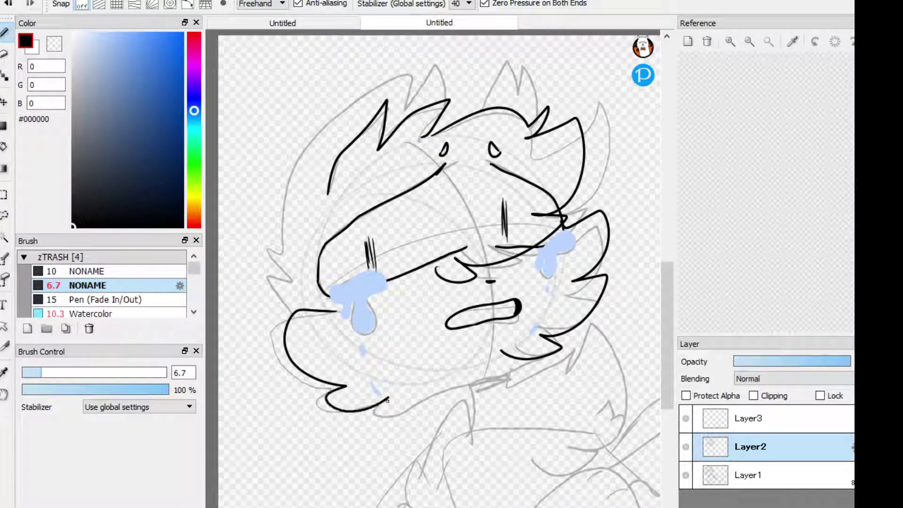
pyautogui.moveTo(424, 402); pyautogui.dragTo(487, 381)
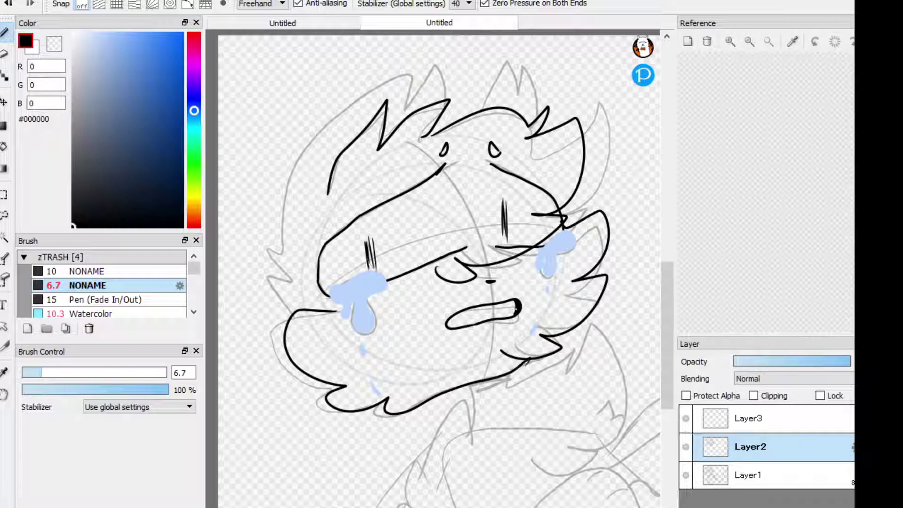
pyautogui.moveTo(259, 274)
pyautogui.mouseDown()
pyautogui.moveTo(285, 271)
pyautogui.moveTo(265, 244)
pyautogui.moveTo(284, 228)
pyautogui.moveTo(301, 138)
pyautogui.moveTo(396, 77)
pyautogui.moveTo(433, 75)
pyautogui.mouseUp()
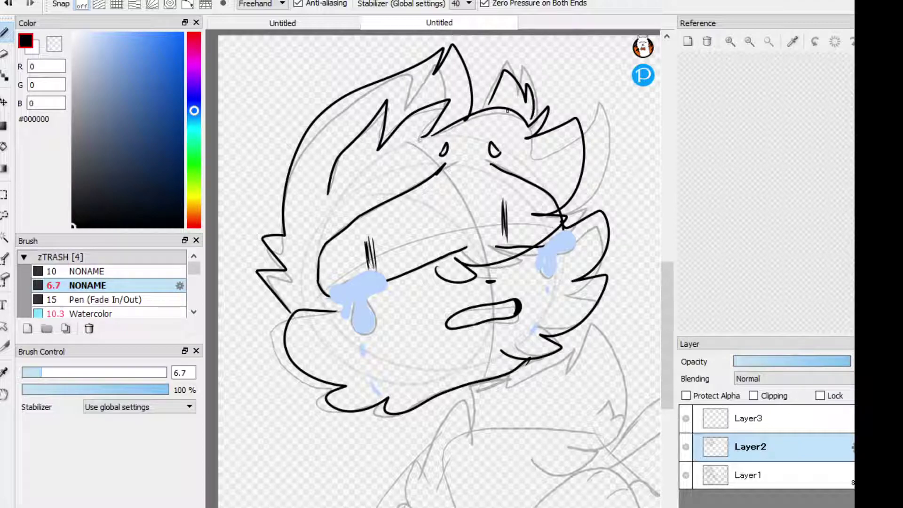
# Close the outline of the small tuft on top of the head and fill it with black
pyautogui.scroll(3, 510, 95)
pyautogui.moveTo(470, 94)
pyautogui.mouseDown()
pyautogui.moveTo(447, 127)
pyautogui.moveTo(458, 115)
pyautogui.moveTo(470, 125)
pyautogui.mouseUp()
pyautogui.press('g')
pyautogui.click(527, 94)
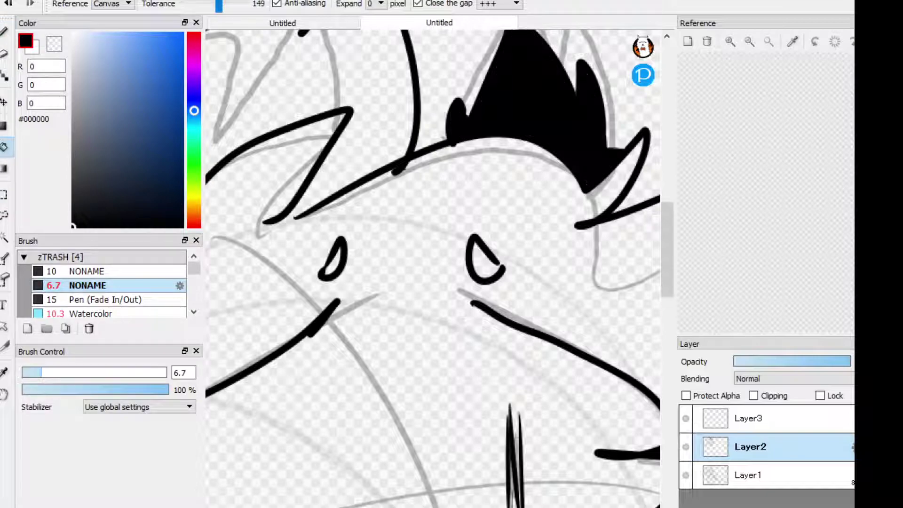
pyautogui.scroll(-6, 508, 216)
pyautogui.scroll(2, 507, 216)
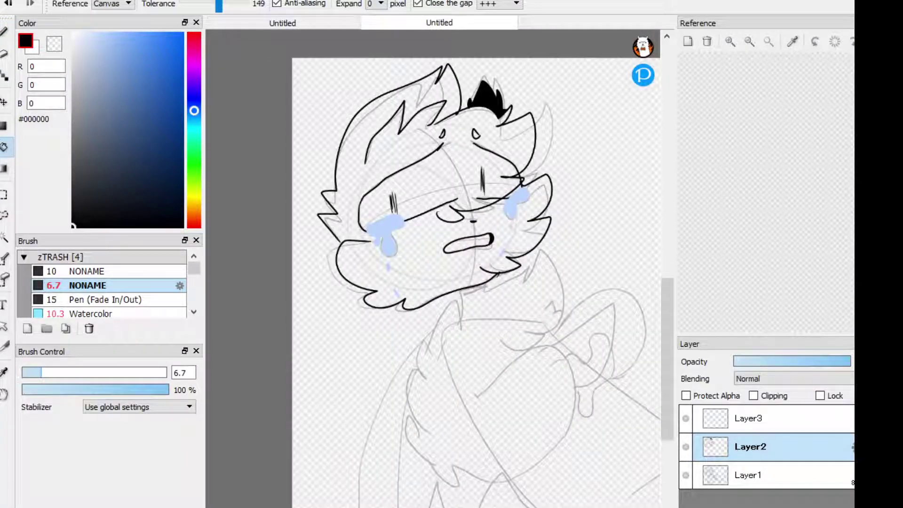
# Return to the brush and ink the folds under the jaw, the neck line and the right shoulder curve in black
pyautogui.press('n')
pyautogui.scroll(2, 499, 282)
pyautogui.moveTo(470, 305)
pyautogui.mouseDown()
pyautogui.moveTo(551, 258)
pyautogui.moveTo(640, 285)
pyautogui.moveTo(536, 414)
pyautogui.moveTo(487, 425)
pyautogui.mouseUp()
pyautogui.scroll(-1, 491, 417)
pyautogui.scroll(1, 425, 346)
pyautogui.moveTo(446, 314); pyautogui.dragTo(441, 387)
pyautogui.scroll(1, 441, 387)
pyautogui.moveTo(508, 312); pyautogui.dragTo(358, 345)
# Add short, thin slanted blush lines in black on both cheeks
pyautogui.scroll(-1, 357, 345)
pyautogui.scroll(-3, 352, 323)
pyautogui.scroll(4, 347, 222)
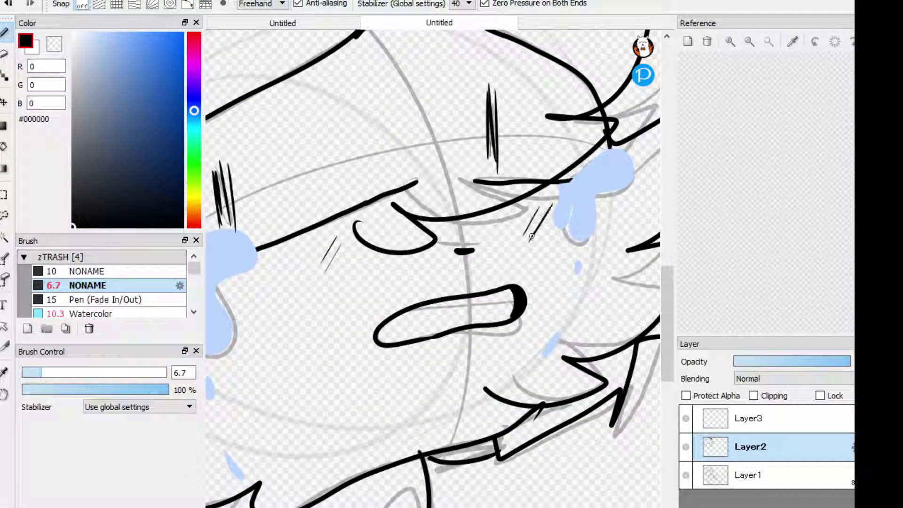
pyautogui.scroll(-4, 529, 241)
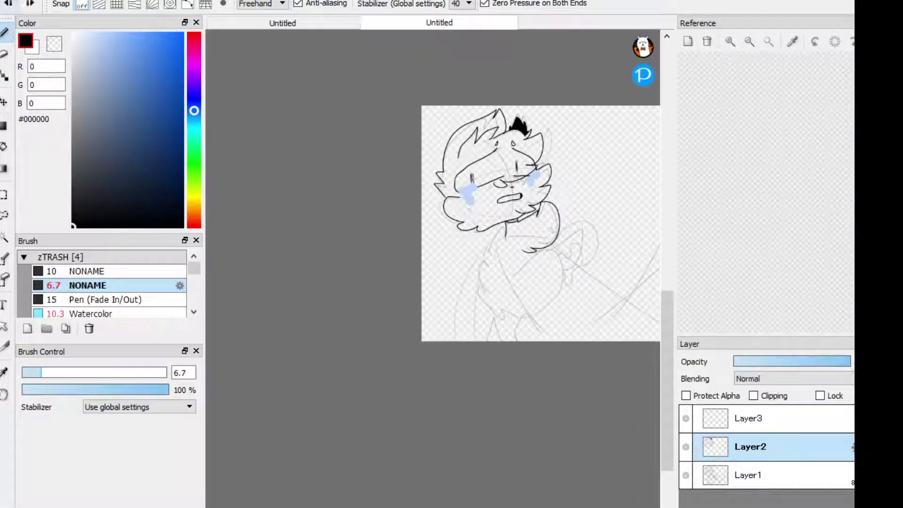
pyautogui.scroll(4, 512, 178)
pyautogui.moveTo(601, 101); pyautogui.dragTo(541, 214)
pyautogui.moveTo(566, 93); pyautogui.dragTo(499, 226)
pyautogui.moveTo(519, 111); pyautogui.dragTo(437, 240)
pyautogui.moveTo(505, 127); pyautogui.dragTo(396, 257)
pyautogui.moveTo(468, 158); pyautogui.dragTo(378, 253)
pyautogui.moveTo(466, 128); pyautogui.dragTo(366, 247)
pyautogui.scroll(-4, 376, 245)
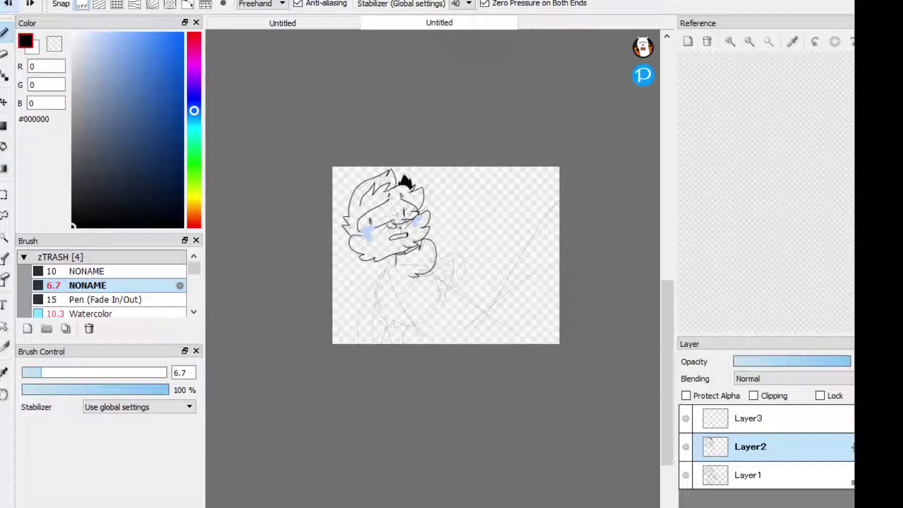
# Ink the fur tuft under the right shoulder and the rounded arm below it in black, with its diagonal edge and two short fold marks
pyautogui.scroll(5, 428, 250)
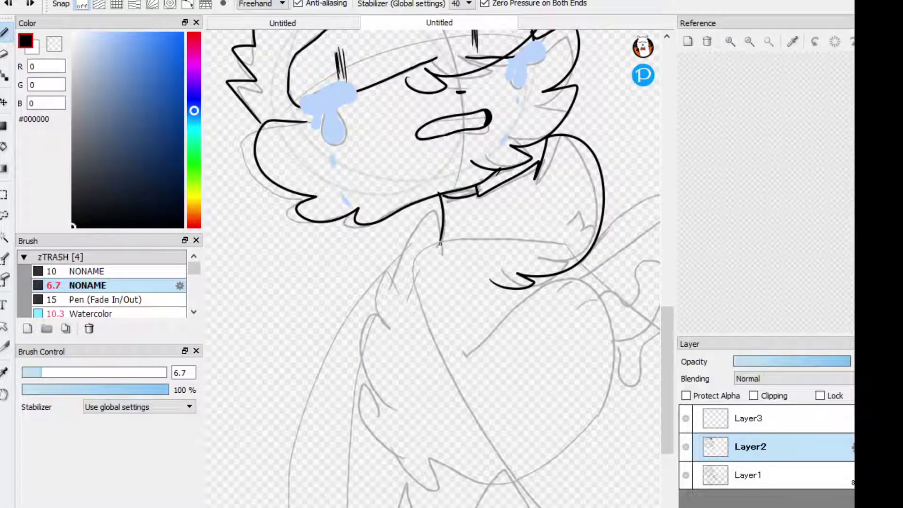
pyautogui.moveTo(385, 276); pyautogui.dragTo(370, 333)
pyautogui.moveTo(476, 348)
pyautogui.mouseDown()
pyautogui.moveTo(548, 278)
pyautogui.moveTo(612, 409)
pyautogui.moveTo(548, 461)
pyautogui.mouseUp()
pyautogui.scroll(4, 597, 291)
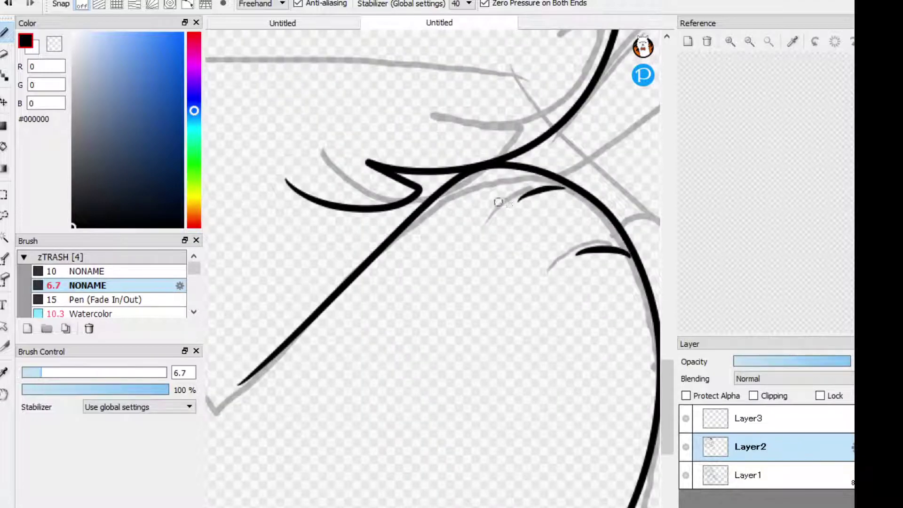
pyautogui.scroll(-4, 395, 193)
# Ink the left neck tuft, the long outline running down the back, and the pointed strokes at the canvas's lower edge in black
pyautogui.scroll(2, 395, 193)
pyautogui.moveTo(416, 185); pyautogui.dragTo(337, 288)
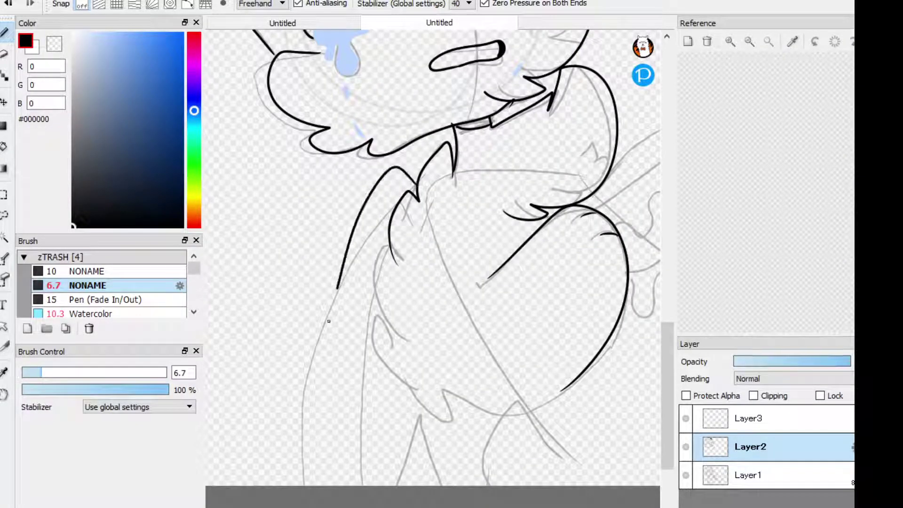
pyautogui.moveTo(328, 321)
pyautogui.mouseDown()
pyautogui.moveTo(296, 485)
pyautogui.moveTo(403, 485)
pyautogui.mouseUp()
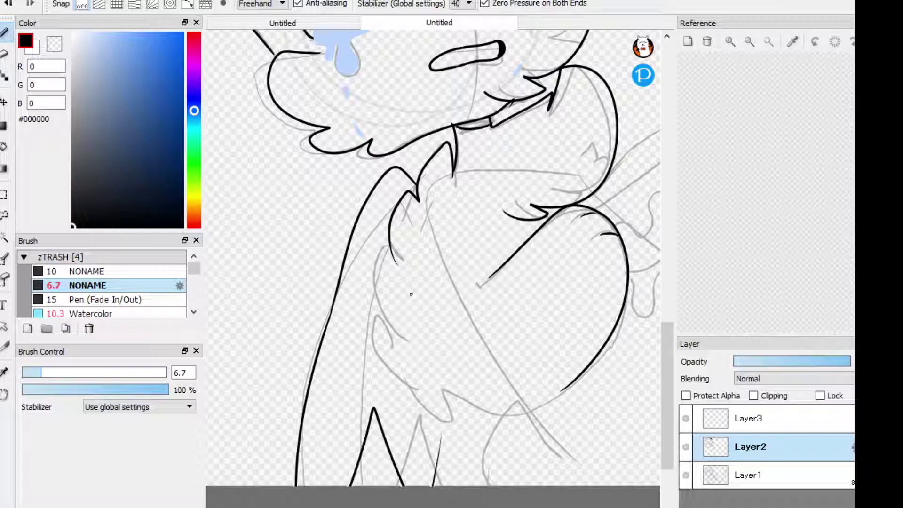
# Ink the jagged fur along the left side of the chest and the curve closing the belly underneath
pyautogui.scroll(2, 402, 208)
pyautogui.moveTo(376, 263)
pyautogui.mouseDown()
pyautogui.moveTo(355, 366)
pyautogui.moveTo(396, 457)
pyautogui.moveTo(458, 463)
pyautogui.mouseUp()
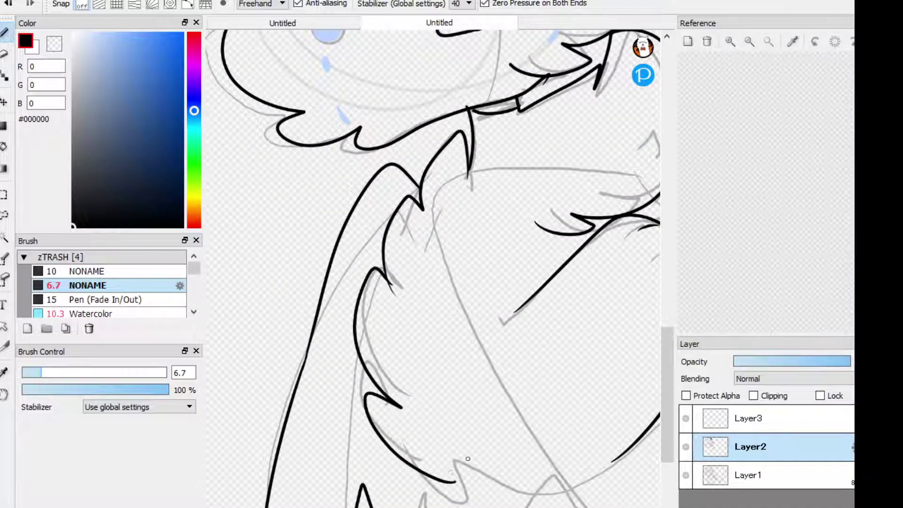
pyautogui.scroll(-2, 458, 465)
pyautogui.moveTo(545, 456); pyautogui.dragTo(450, 492)
# Ink the pointed shape beside the rounded arm in black, undoing the first attempt and redrawing its edges
pyautogui.scroll(-3, 425, 294)
pyautogui.scroll(5, 425, 294)
pyautogui.moveTo(385, 307)
pyautogui.mouseDown()
pyautogui.moveTo(510, 210)
pyautogui.moveTo(488, 273)
pyautogui.mouseUp()
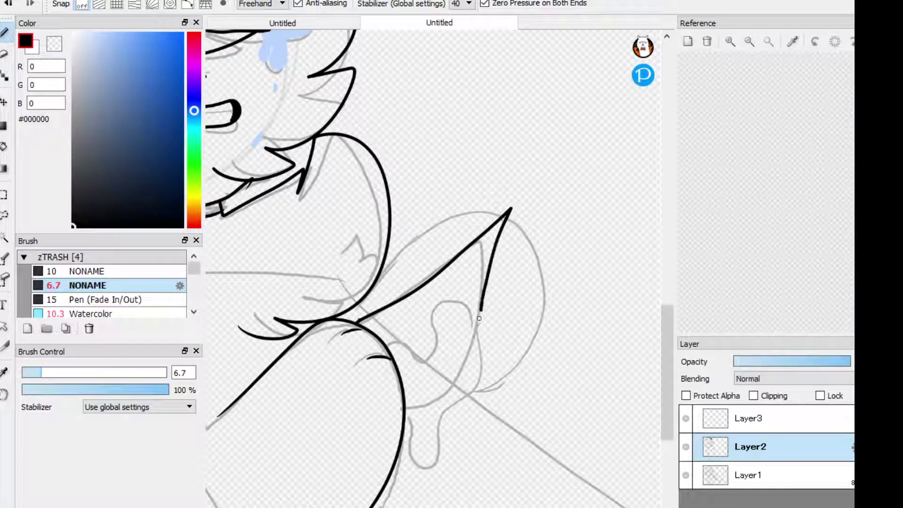
pyautogui.moveTo(455, 301); pyautogui.dragTo(422, 372)
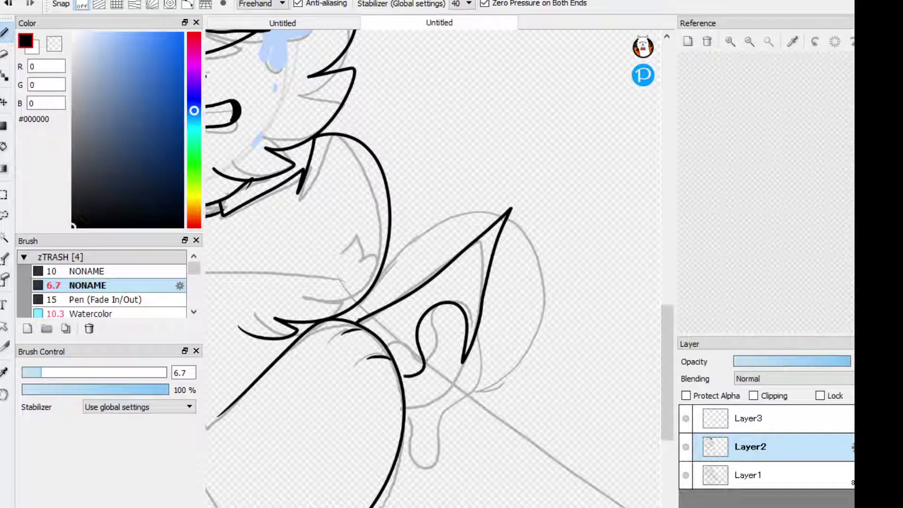
pyautogui.click(8, 3)
pyautogui.click(9, 4)
pyautogui.moveTo(357, 324)
pyautogui.mouseDown()
pyautogui.moveTo(513, 222)
pyautogui.moveTo(479, 328)
pyautogui.mouseUp()
# Outline a dripping blob between the arm and the pointed shape in red (#FF0500) and fill it with the same red
pyautogui.click(193, 225)
pyautogui.click(182, 34)
pyautogui.scroll(2, 471, 334)
pyautogui.moveTo(481, 316)
pyautogui.mouseDown()
pyautogui.moveTo(440, 297)
pyautogui.moveTo(397, 374)
pyautogui.moveTo(358, 352)
pyautogui.moveTo(479, 406)
pyautogui.moveTo(416, 495)
pyautogui.moveTo(378, 474)
pyautogui.mouseUp()
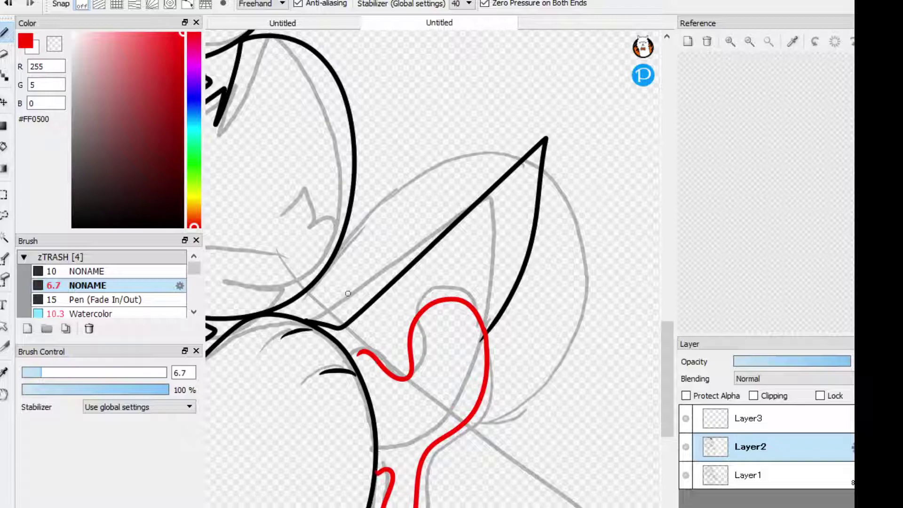
pyautogui.press('g')
pyautogui.click(447, 343)
pyautogui.scroll(-3, 433, 263)
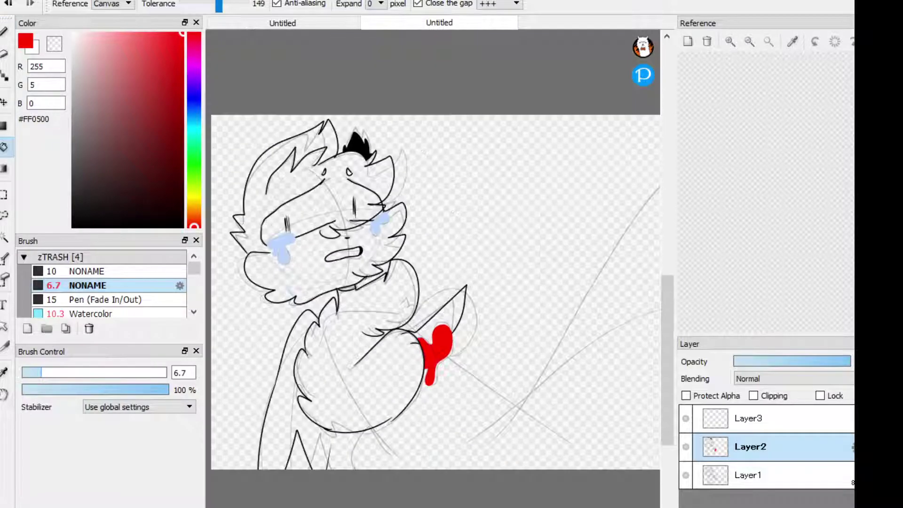
# Return to the brush, sample the line art's black, and ink the outer curves around the pointed shape and the straight line running from it
pyautogui.scroll(3, 433, 263)
pyautogui.press('b')
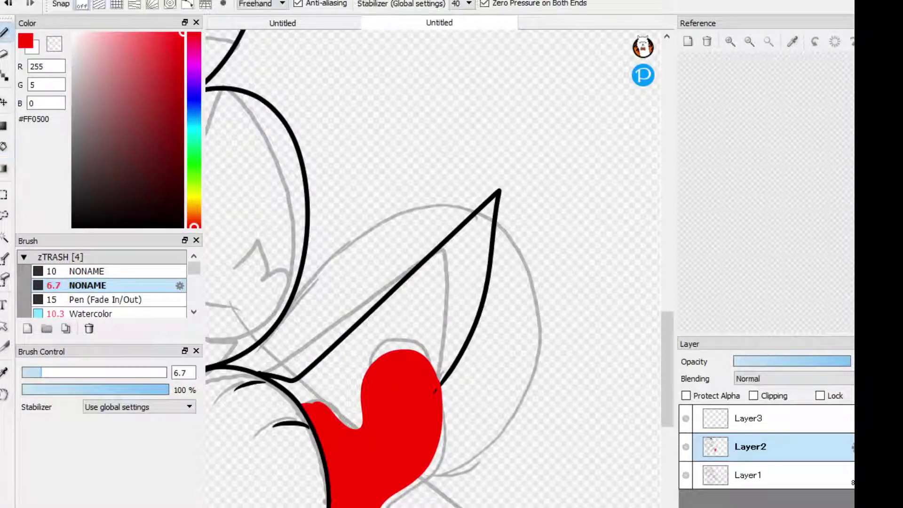
pyautogui.scroll(4, 414, 442)
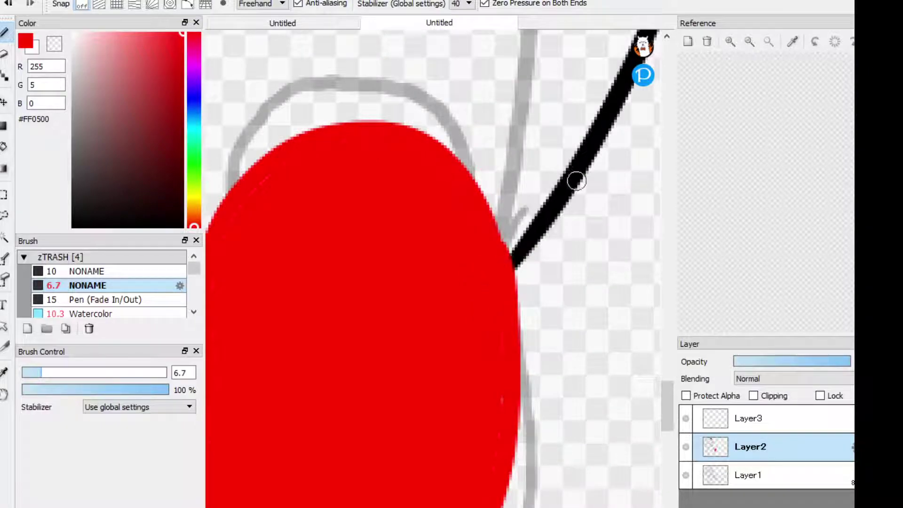
pyautogui.keyDown('alt'); pyautogui.click(575, 181); pyautogui.keyUp('alt')
pyautogui.scroll(-4, 574, 182)
pyautogui.scroll(-2, 460, 146)
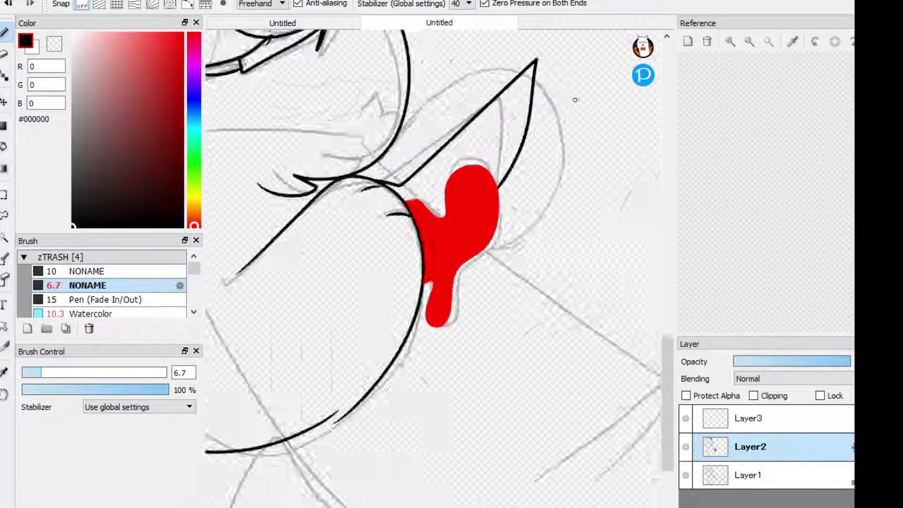
pyautogui.scroll(2, 335, 108)
pyautogui.moveTo(373, 96)
pyautogui.mouseDown()
pyautogui.moveTo(458, 60)
pyautogui.moveTo(463, 238)
pyautogui.moveTo(409, 261)
pyautogui.mouseUp()
pyautogui.scroll(-3, 410, 261)
# Ink the two long curved lines that sweep up to the canvas's right edge in black
pyautogui.scroll(2, 454, 270)
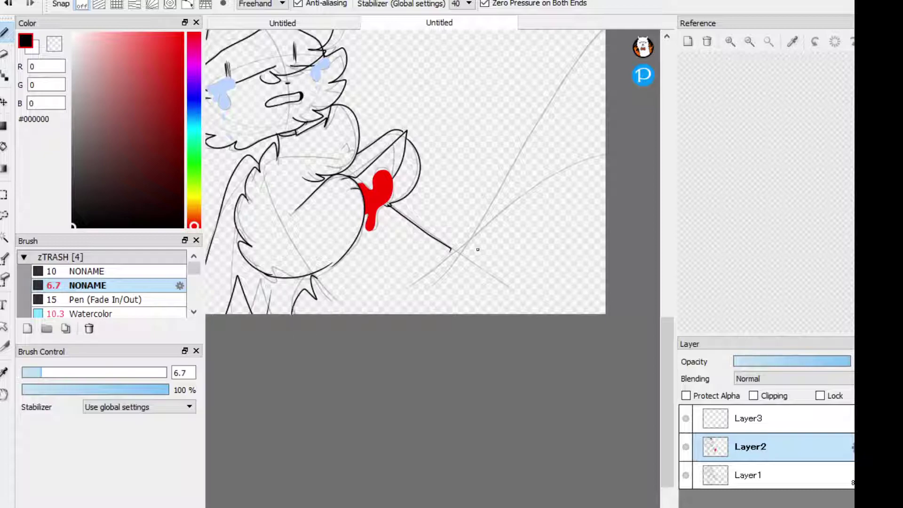
pyautogui.moveTo(418, 282); pyautogui.dragTo(605, 150)
pyautogui.scroll(-2, 517, 188)
pyautogui.moveTo(484, 218); pyautogui.dragTo(592, 95)
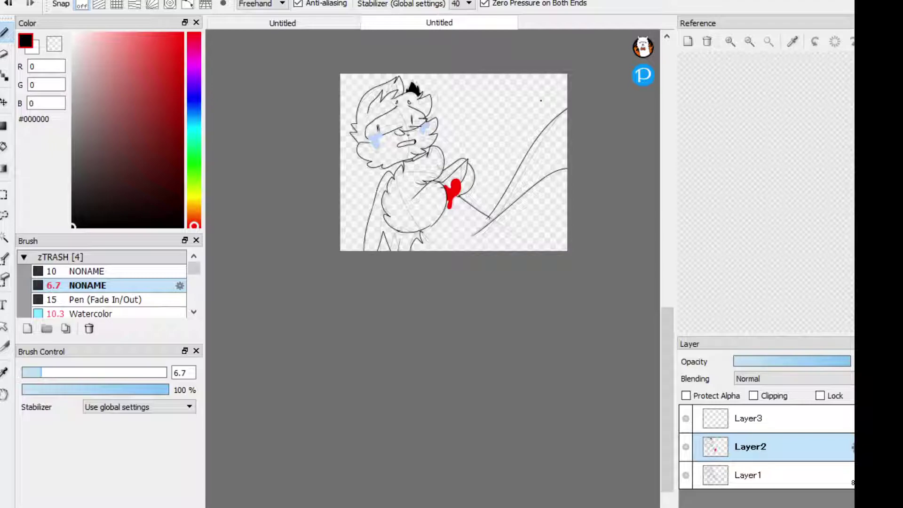
# Delete the rough sketch layer, Layer1
pyautogui.scroll(2, 451, 162)
pyautogui.scroll(-2, 452, 163)
pyautogui.scroll(2, 452, 163)
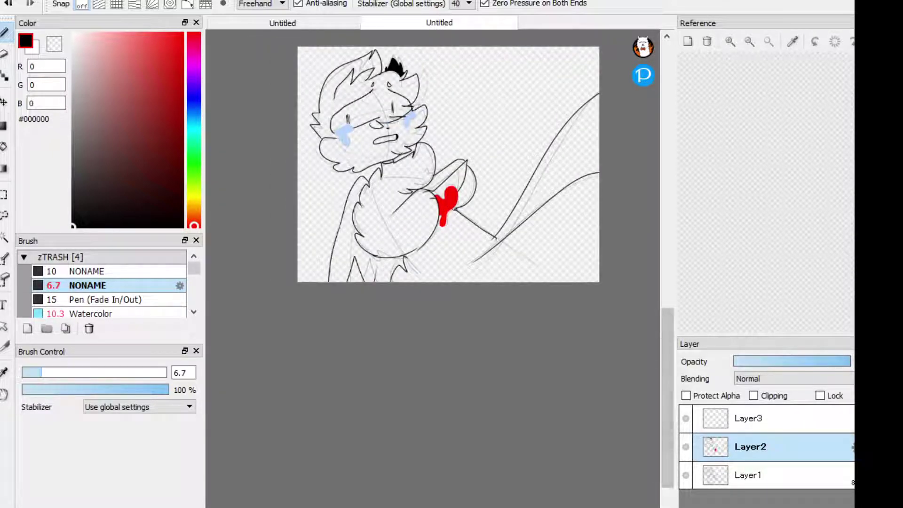
pyautogui.click(747, 474)
pyautogui.press('Delete')
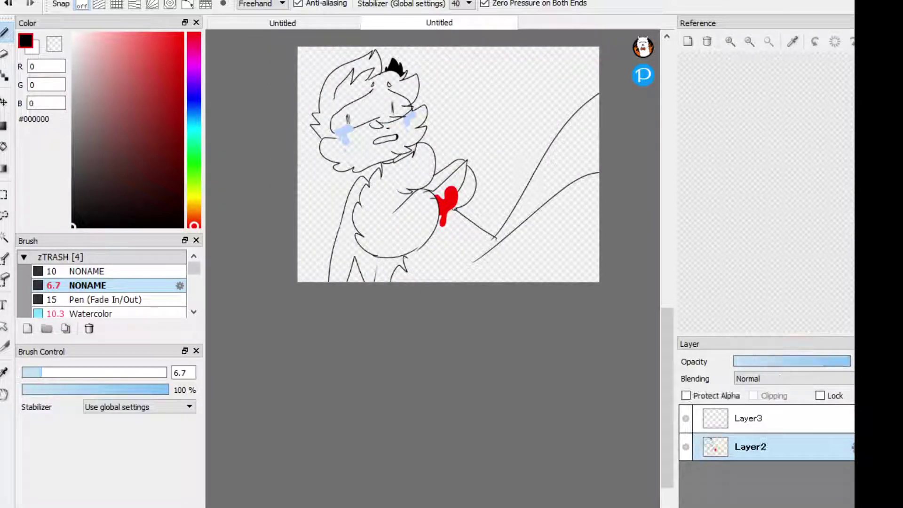
# Fill the character's face, hair and mouth with white
pyautogui.scroll(2, 433, 188)
pyautogui.press('g')
pyautogui.moveTo(108, 94); pyautogui.dragTo(74, 34)
pyautogui.click(291, 235)
pyautogui.scroll(1, 226, 135)
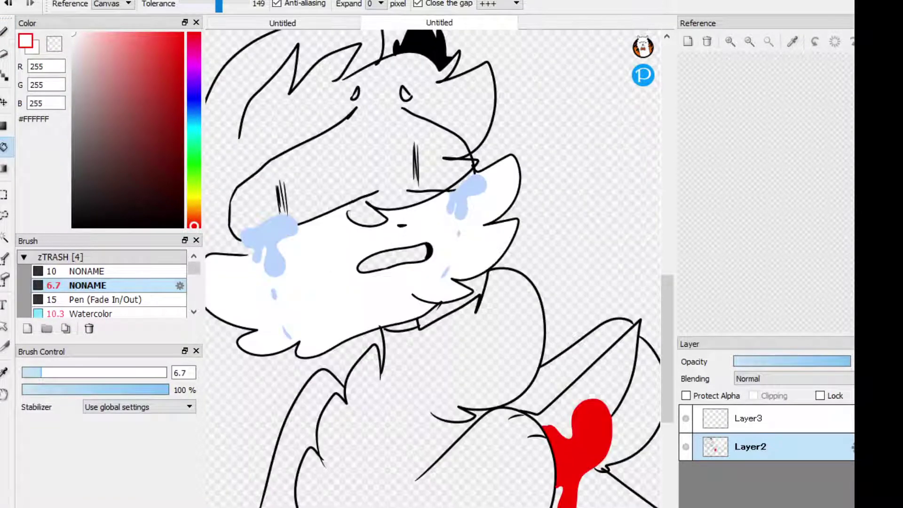
pyautogui.scroll(-1, 447, 331)
pyautogui.scroll(2, 448, 331)
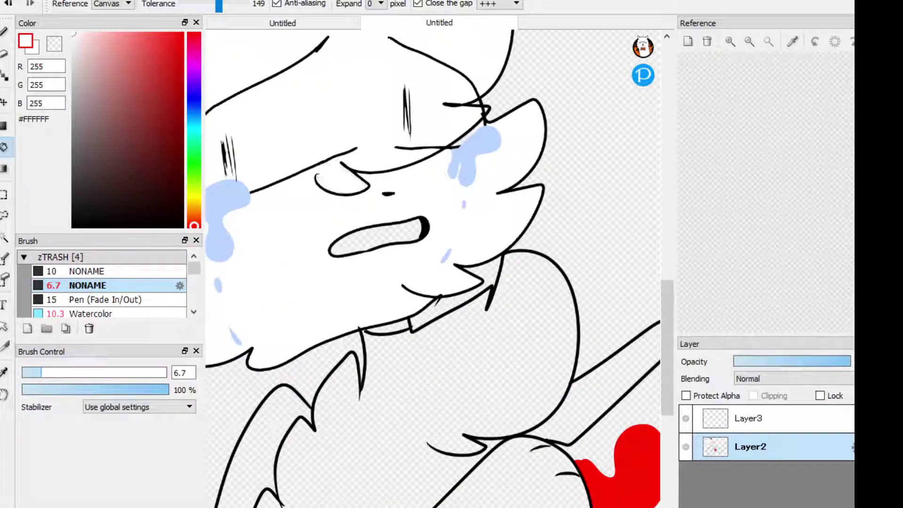
pyautogui.click(329, 282)
pyautogui.hotkey('ctrl', 'z')
pyautogui.scroll(-1, 433, 268)
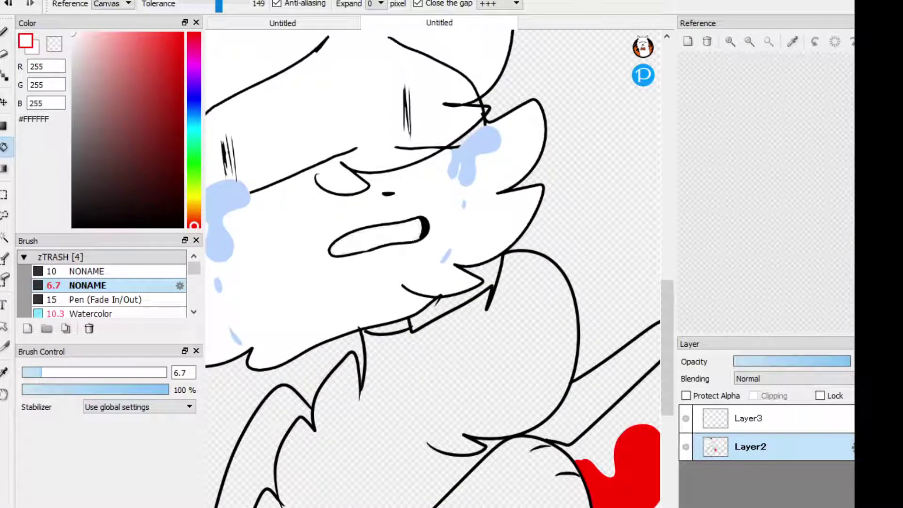
pyautogui.scroll(-1, 433, 268)
# Fill the chest, the pointed shape's outer parts and the large curved area on the right with white
pyautogui.click(399, 339)
pyautogui.scroll(2, 466, 283)
pyautogui.click(470, 254)
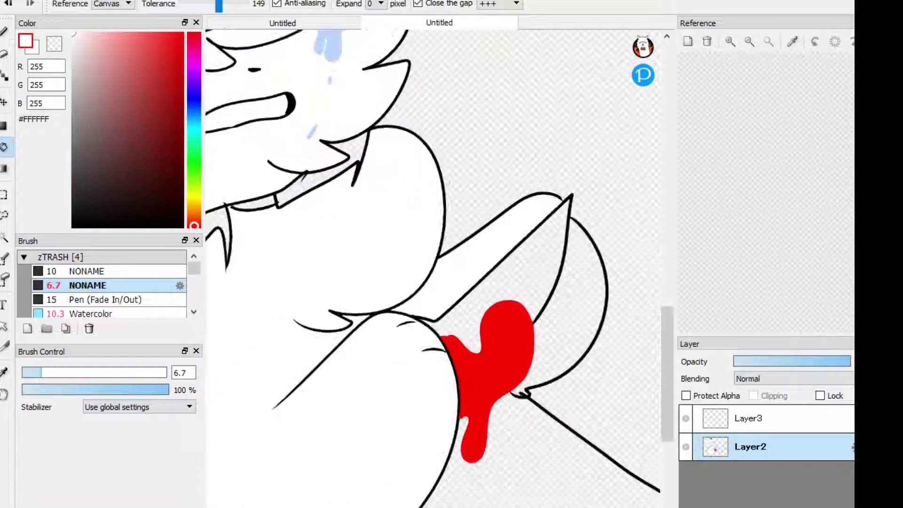
pyautogui.click(560, 305)
pyautogui.scroll(-1, 402, 392)
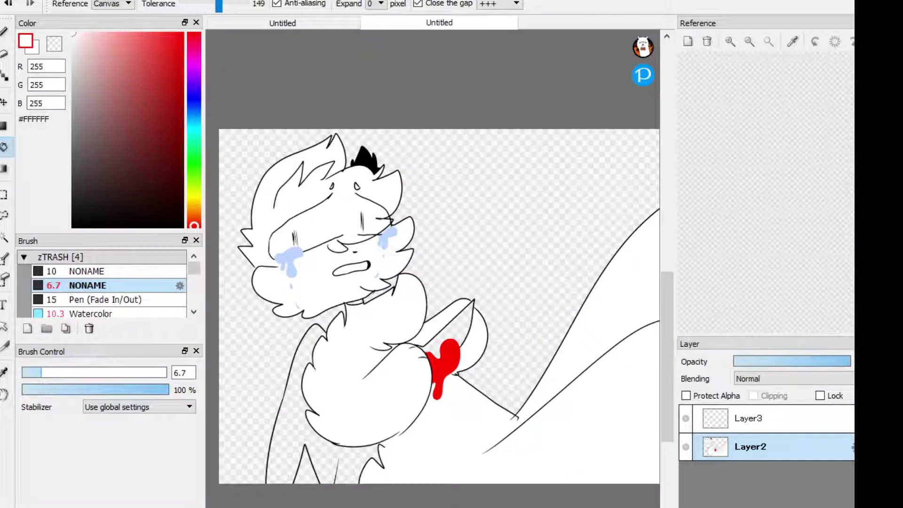
# Fill the left section of the narrow strip under the jaw with black
pyautogui.scroll(5, 423, 282)
pyautogui.click(73, 226)
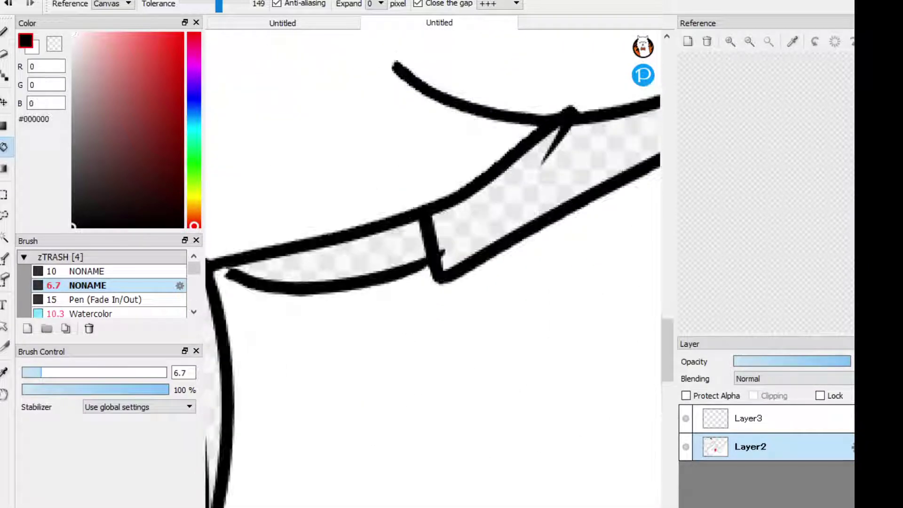
pyautogui.click(329, 268)
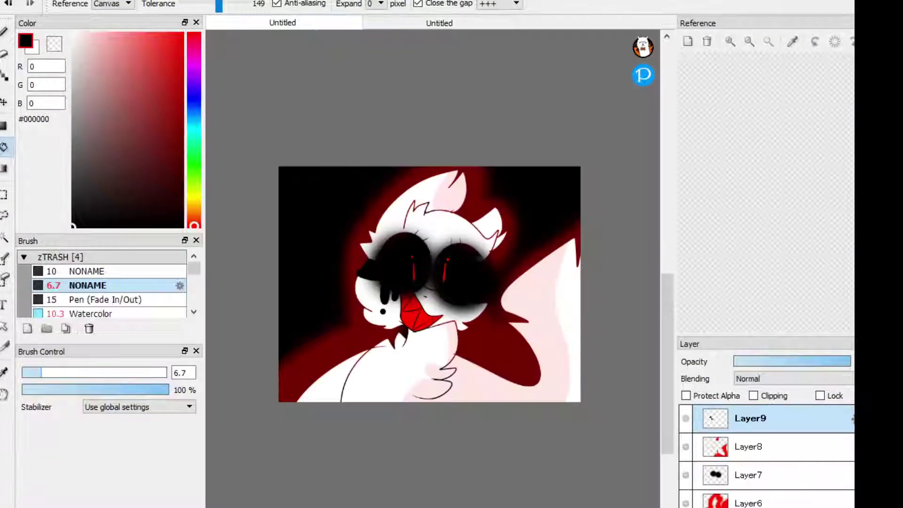
# Compare the drawing with the finished red-and-black artwork in the other open document and return to it
pyautogui.click(439, 22)
pyautogui.scroll(-3, 433, 264)
pyautogui.scroll(1, 433, 263)
pyautogui.scroll(2, 476, 132)
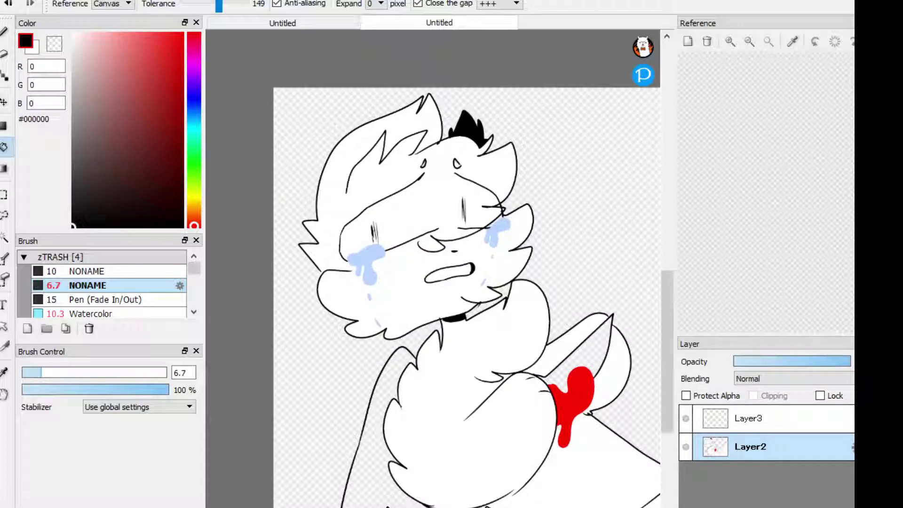
pyautogui.hotkey('ctrl', 'Tab')
pyautogui.hotkey('ctrl', 'Tab')
# Brush thin vertical strokes in red (#FF1000) over the black lines above the left tear
pyautogui.scroll(3, 446, 194)
pyautogui.click(182, 34)
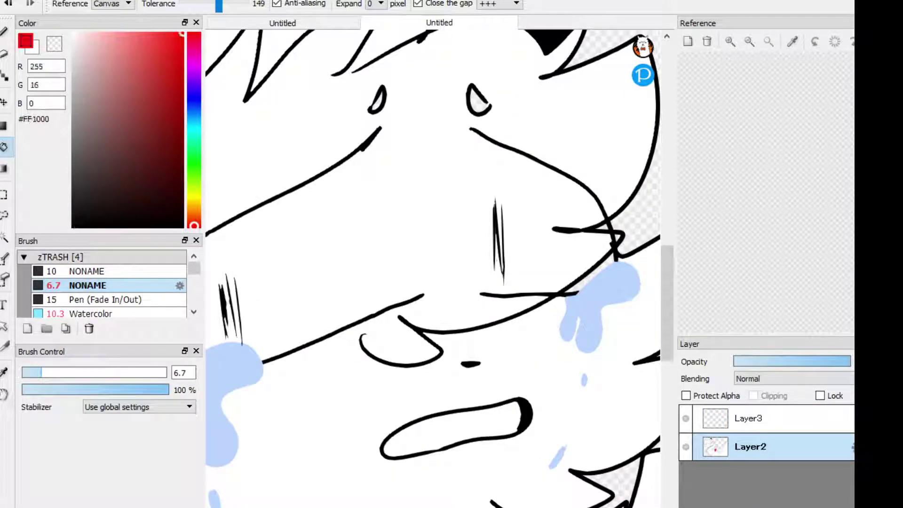
pyautogui.press('b')
pyautogui.scroll(2, 235, 282)
pyautogui.scroll(-3, 236, 282)
pyautogui.scroll(4, 260, 277)
pyautogui.moveTo(264, 268); pyautogui.dragTo(277, 395)
pyautogui.moveTo(246, 254); pyautogui.dragTo(261, 392)
pyautogui.moveTo(237, 324); pyautogui.dragTo(247, 393)
pyautogui.moveTo(219, 268); pyautogui.dragTo(228, 310)
pyautogui.scroll(-3, 244, 329)
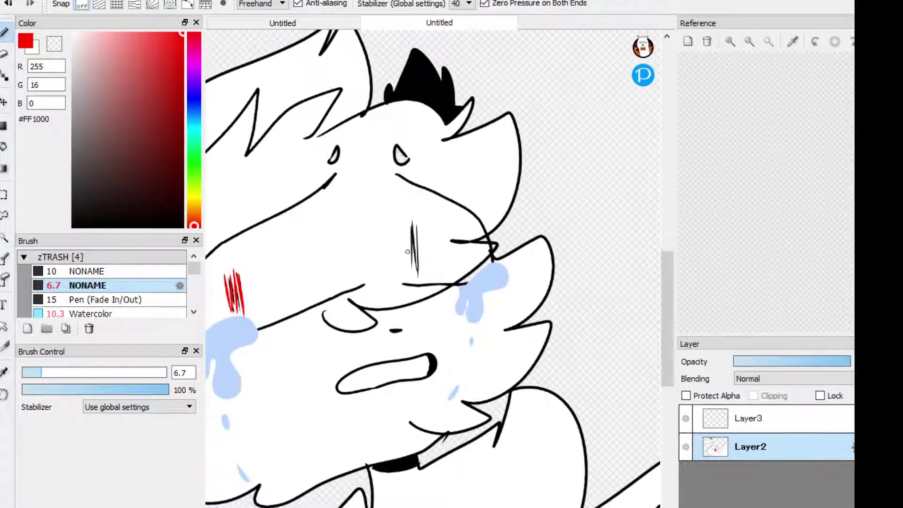
# Brush matching thin red strokes over the black lines beside the right tear
pyautogui.scroll(3, 347, 234)
pyautogui.moveTo(345, 193)
pyautogui.mouseDown()
pyautogui.moveTo(352, 363)
pyautogui.moveTo(334, 357)
pyautogui.mouseUp()
pyautogui.scroll(-3, 334, 329)
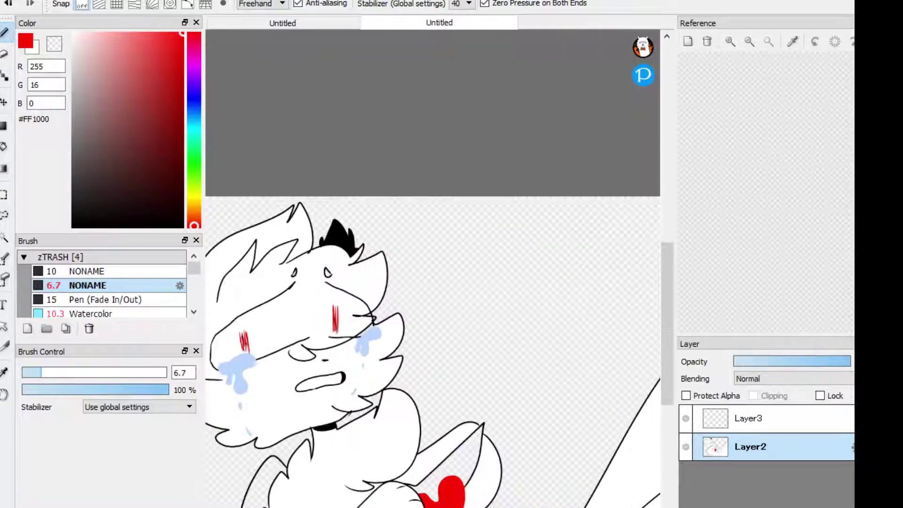
# Switch to the fill tool and fill the open mouth with red (#FF1000)
pyautogui.press('g')
pyautogui.scroll(5, 244, 343)
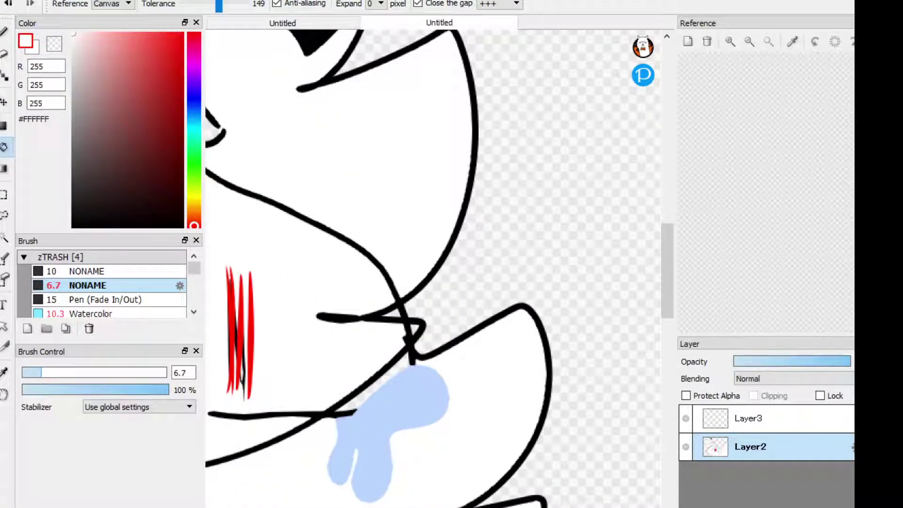
pyautogui.scroll(-5, 433, 268)
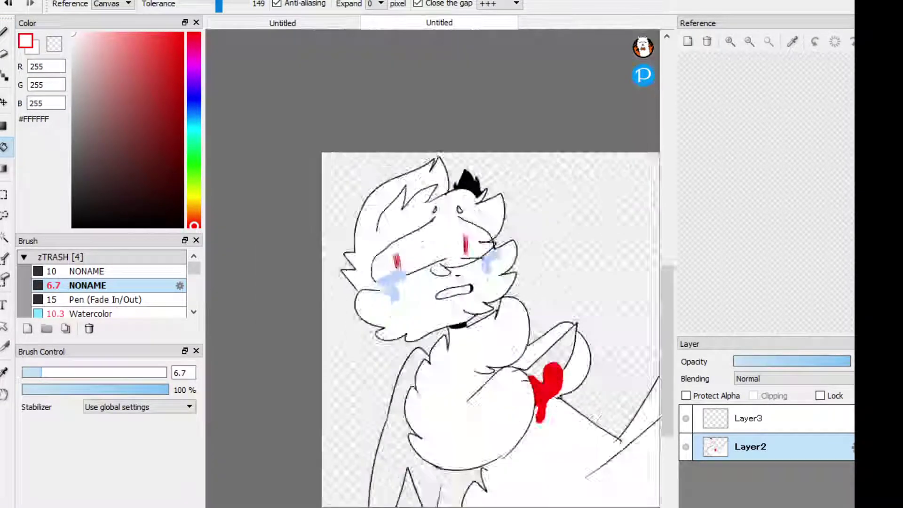
pyautogui.scroll(2, 383, 315)
pyautogui.click(181, 34)
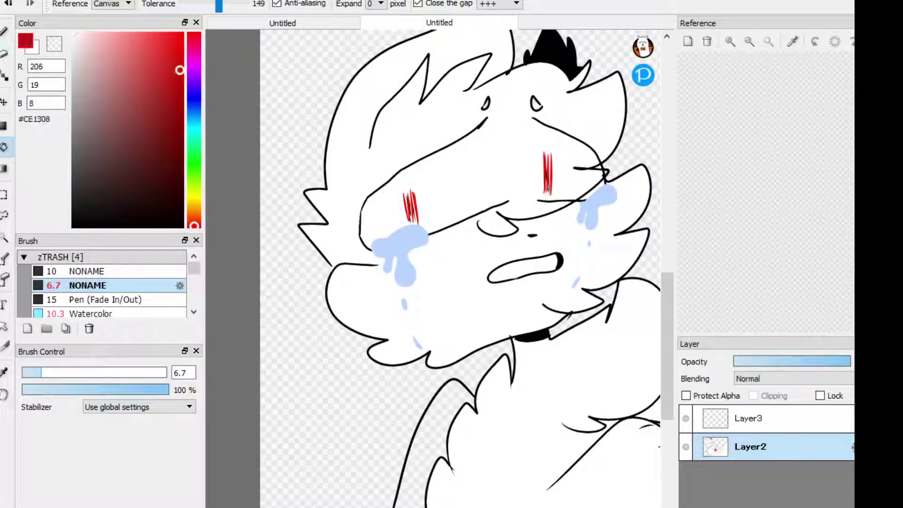
pyautogui.scroll(3, 423, 244)
pyautogui.scroll(-3, 423, 244)
pyautogui.click(426, 270)
pyautogui.scroll(-3, 432, 268)
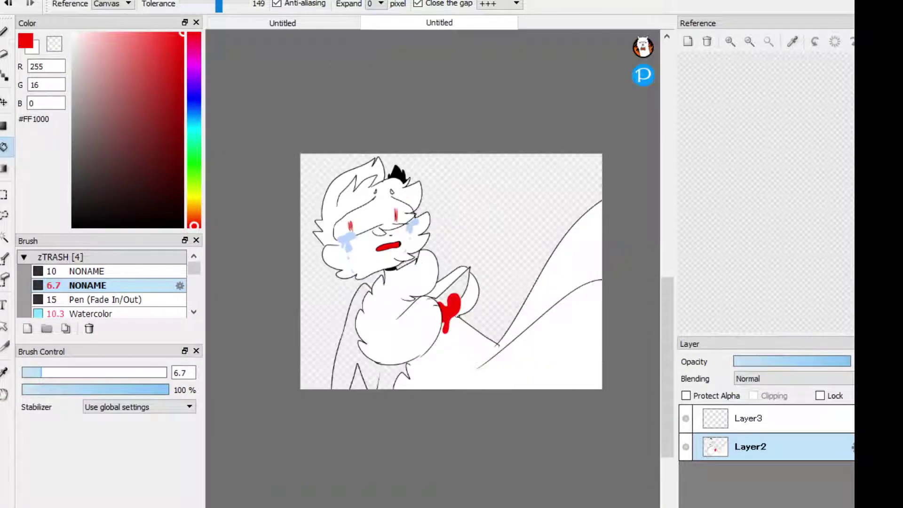
# Check the finished artwork in the other document, return, and draw black curves along the inner edges of both eyes
pyautogui.click(282, 23)
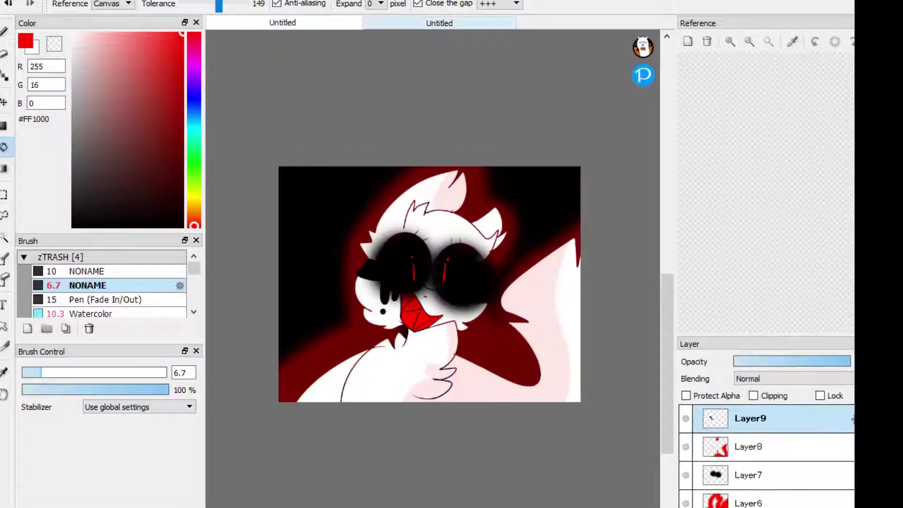
pyautogui.click(439, 23)
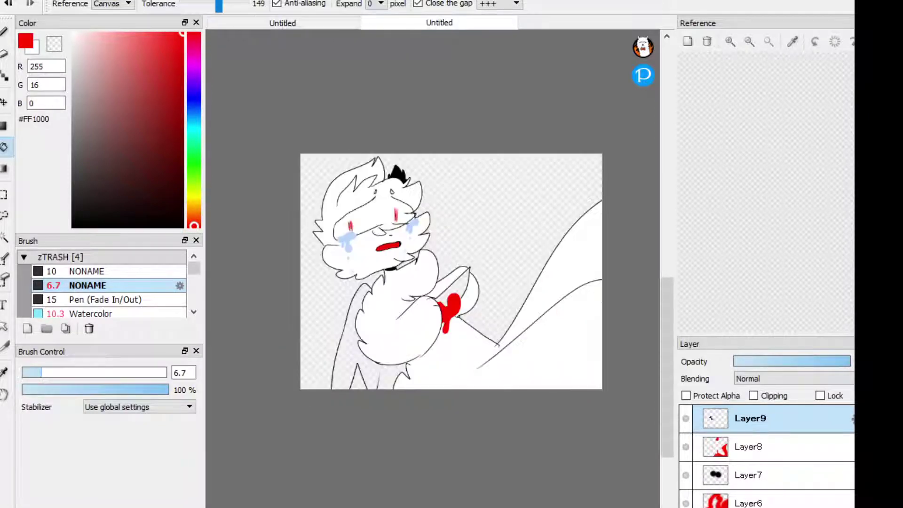
pyautogui.scroll(3, 467, 291)
pyautogui.press('b')
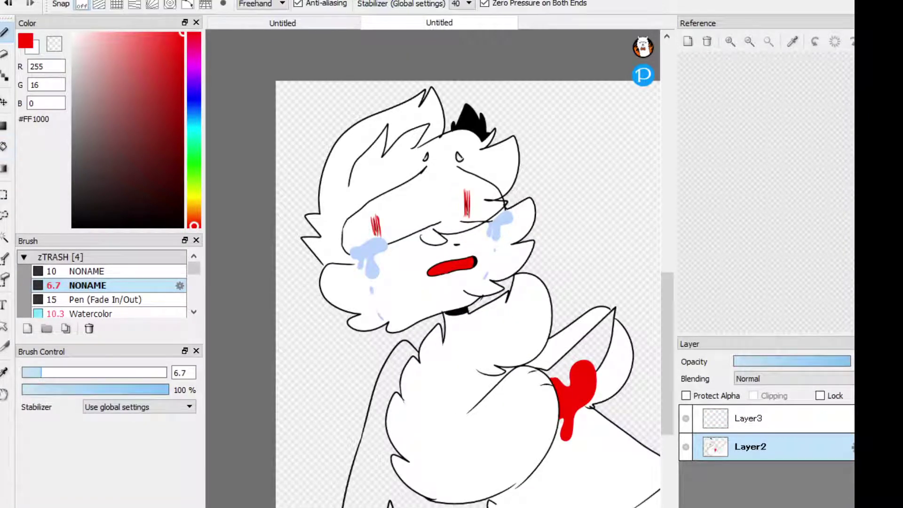
pyautogui.keyDown('alt'); pyautogui.click(421, 103); pyautogui.keyUp('alt')
pyautogui.scroll(2, 421, 103)
pyautogui.scroll(2, 420, 238)
pyautogui.moveTo(426, 196)
pyautogui.mouseDown()
pyautogui.moveTo(463, 266)
pyautogui.moveTo(468, 353)
pyautogui.mouseUp()
pyautogui.moveTo(514, 194); pyautogui.dragTo(516, 359)
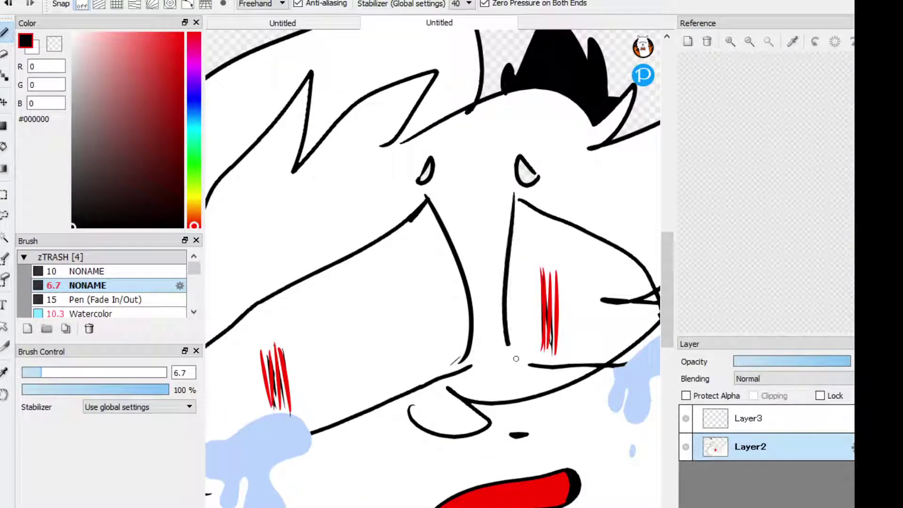
pyautogui.press('g')
pyautogui.click(489, 282)
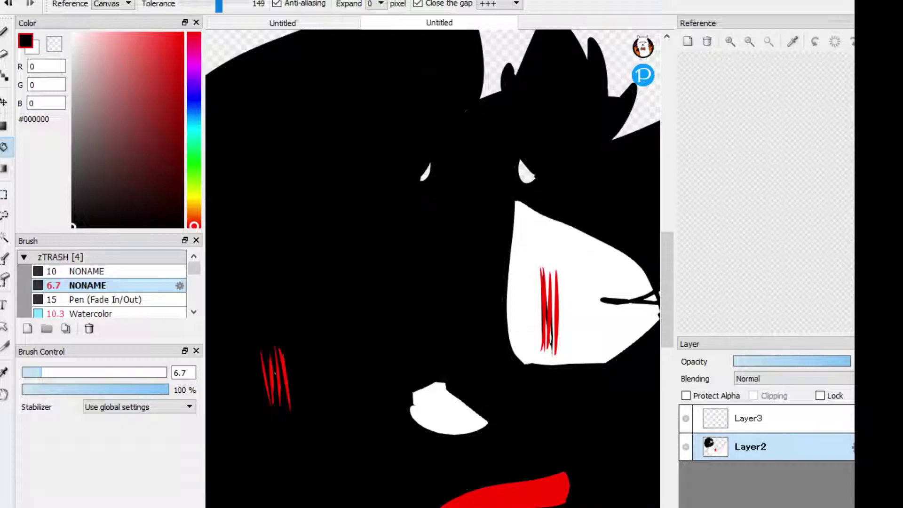
pyautogui.hotkey('ctrl', 'z')
# Close the gap in the right eye's outline and fill that eye with black, keeping the red strokes
pyautogui.press('b')
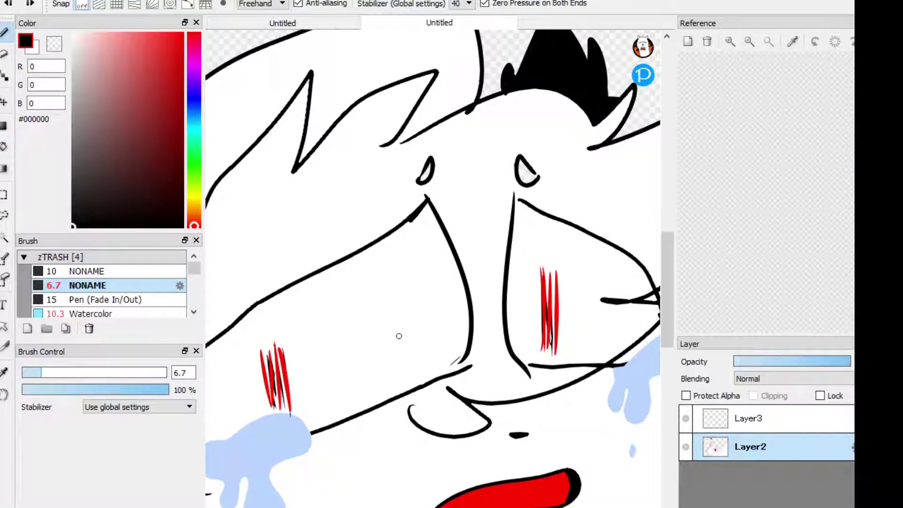
pyautogui.scroll(3, 393, 333)
pyautogui.scroll(-5, 528, 366)
pyautogui.press('g')
pyautogui.click(560, 367)
pyautogui.click(526, 302)
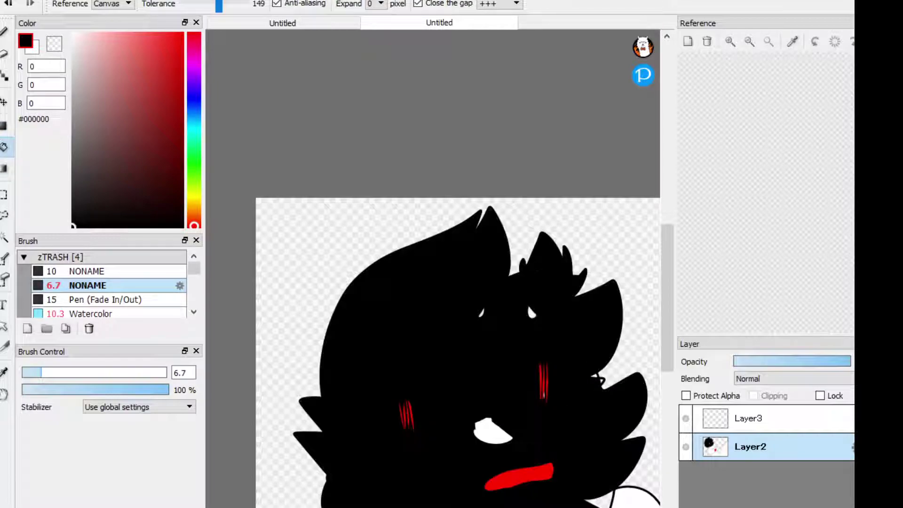
pyautogui.press('b')
pyautogui.hotkey('ctrl', 'z')
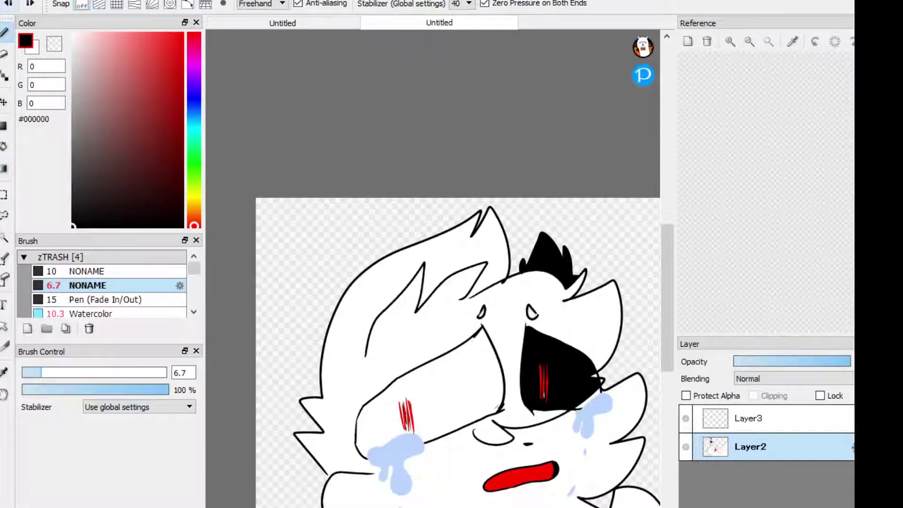
# Close the left eye's outline with a black line along the tear's upper edge and fill the eye with black
pyautogui.scroll(4, 526, 302)
pyautogui.scroll(2, 338, 426)
pyautogui.scroll(-2, 552, 231)
pyautogui.scroll(1, 570, 378)
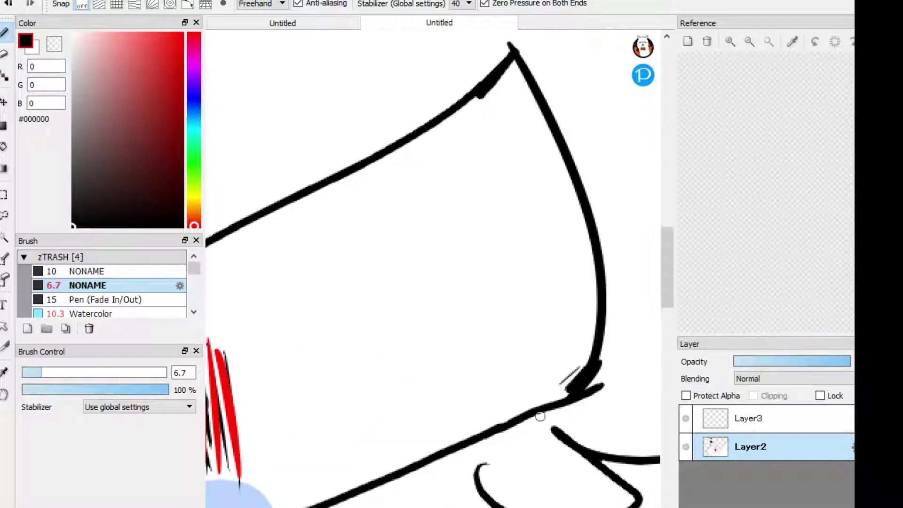
pyautogui.scroll(-3, 540, 417)
pyautogui.scroll(3, 476, 418)
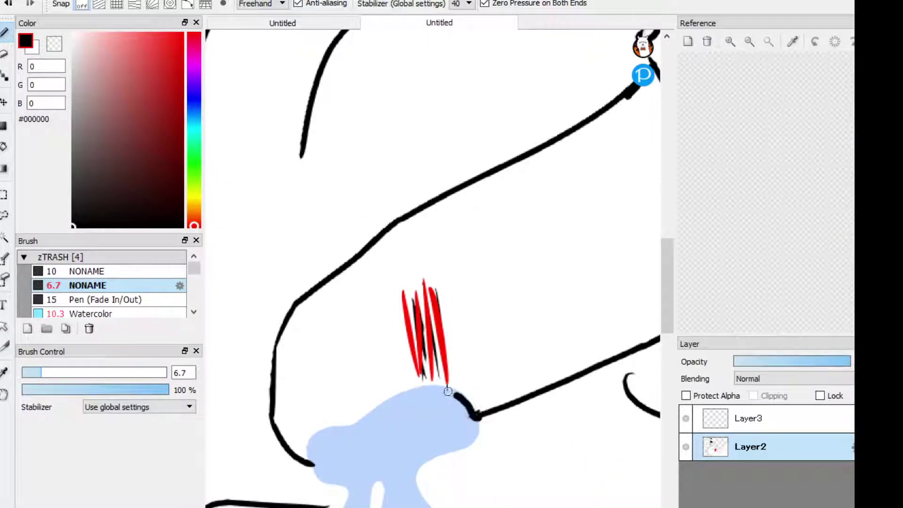
pyautogui.moveTo(354, 420)
pyautogui.mouseDown()
pyautogui.moveTo(315, 435)
pyautogui.moveTo(298, 464)
pyautogui.mouseUp()
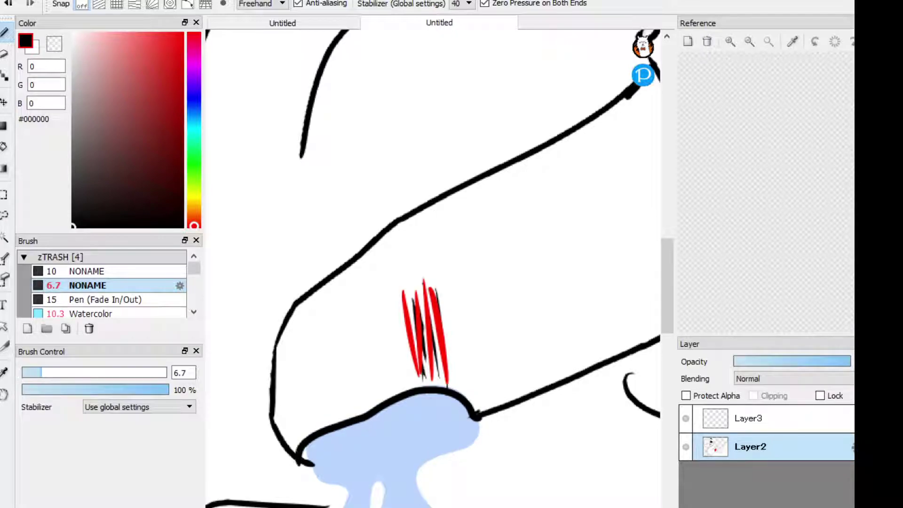
pyautogui.press('g')
pyautogui.click(470, 282)
pyautogui.scroll(-3, 470, 282)
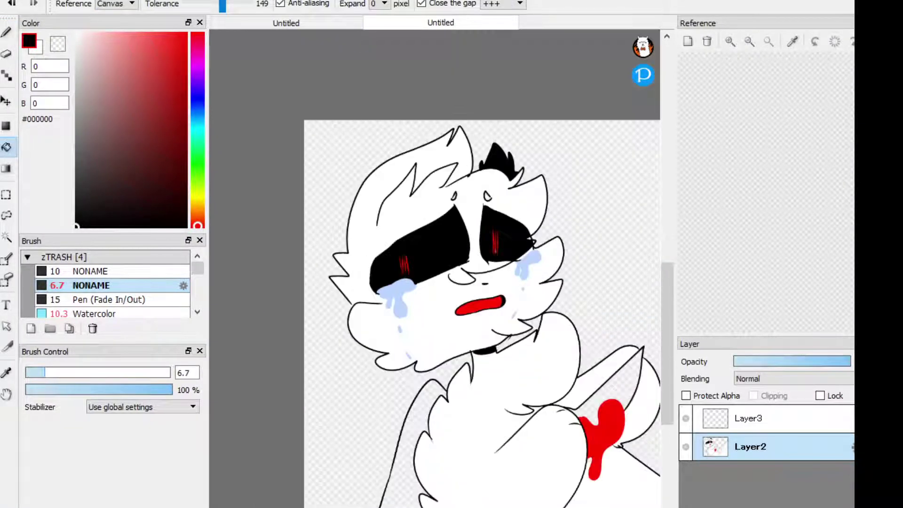
pyautogui.scroll(3, 526, 251)
pyautogui.click(470, 329)
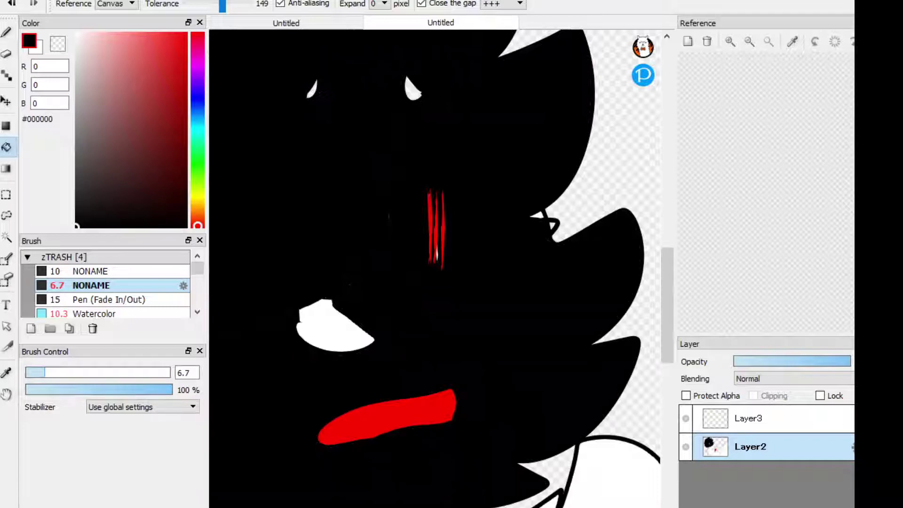
pyautogui.press('b')
pyautogui.hotkey('ctrl', 'z')
# Draw a black line along the right tear's upper edge and fill the slivers between it and the eye with black
pyautogui.scroll(3, 517, 282)
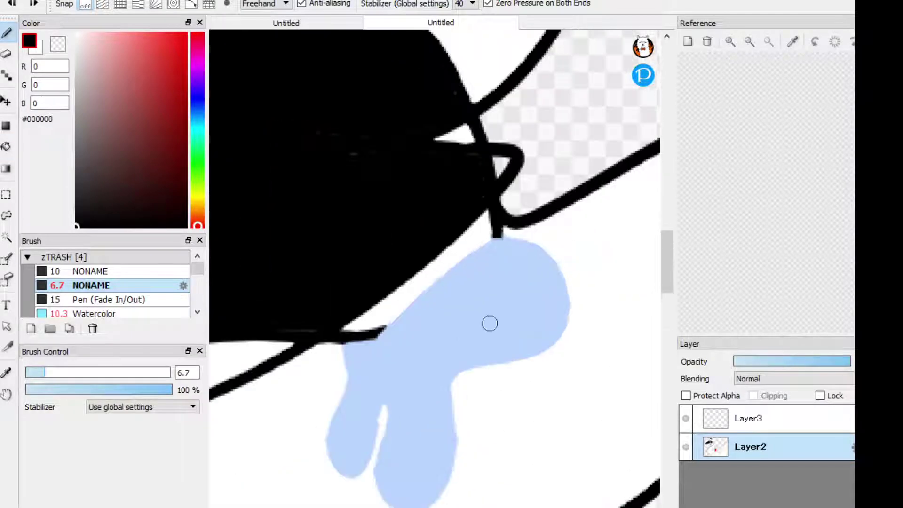
pyautogui.moveTo(506, 239); pyautogui.dragTo(353, 335)
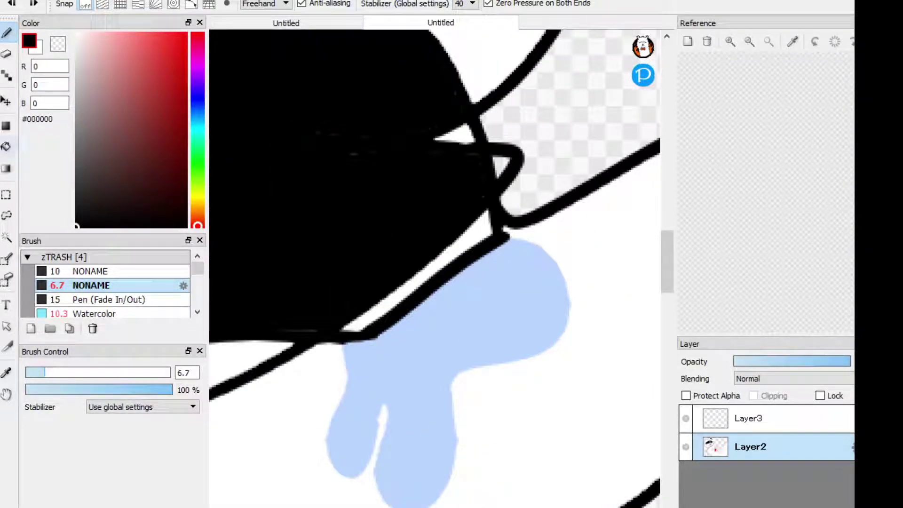
pyautogui.press('g')
pyautogui.click(458, 256)
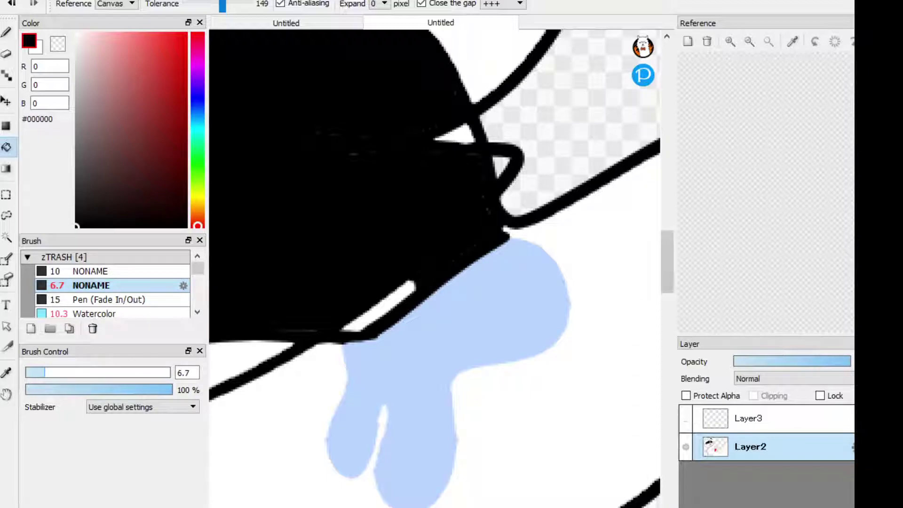
pyautogui.click(381, 306)
pyautogui.scroll(-3, 433, 268)
# Airbrush soft black shadows over both eyes on Layer3, using the size 440 AirBrush in #000000
pyautogui.press('b')
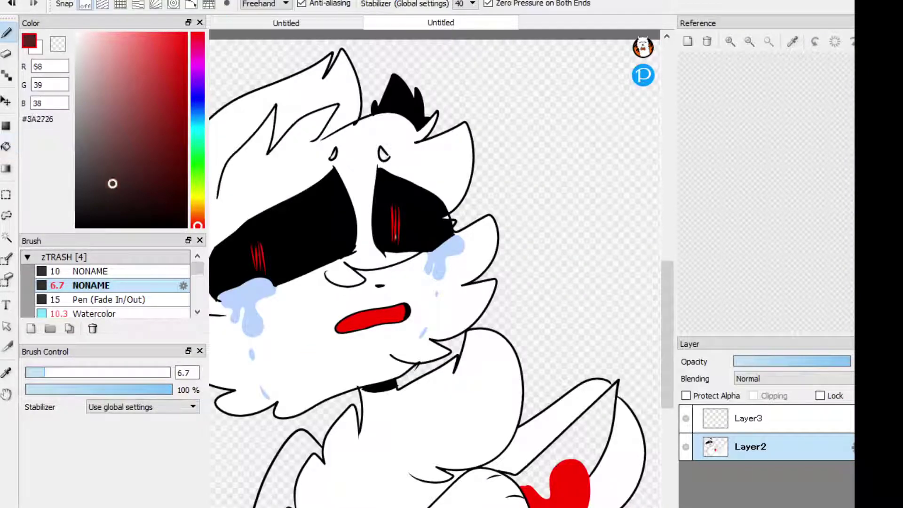
pyautogui.scroll(5, 94, 274)
pyautogui.click(74, 288)
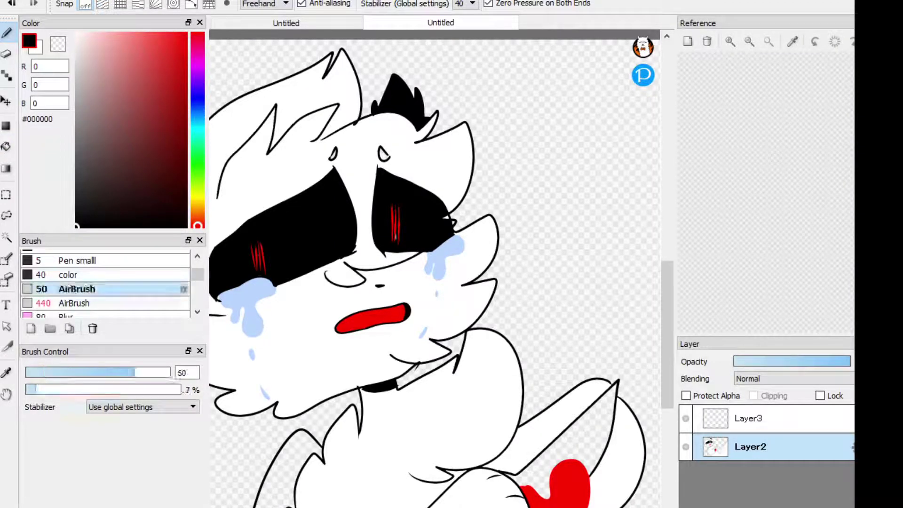
pyautogui.click(77, 303)
pyautogui.click(747, 418)
pyautogui.moveTo(291, 217)
pyautogui.mouseDown()
pyautogui.moveTo(258, 272)
pyautogui.moveTo(282, 226)
pyautogui.moveTo(339, 221)
pyautogui.moveTo(384, 230)
pyautogui.mouseUp()
pyautogui.scroll(-4, 383, 231)
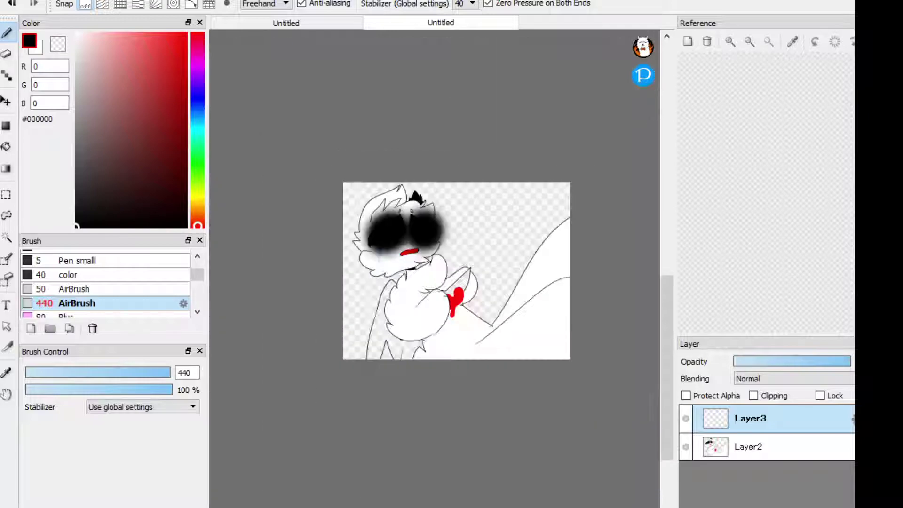
pyautogui.scroll(4, 424, 201)
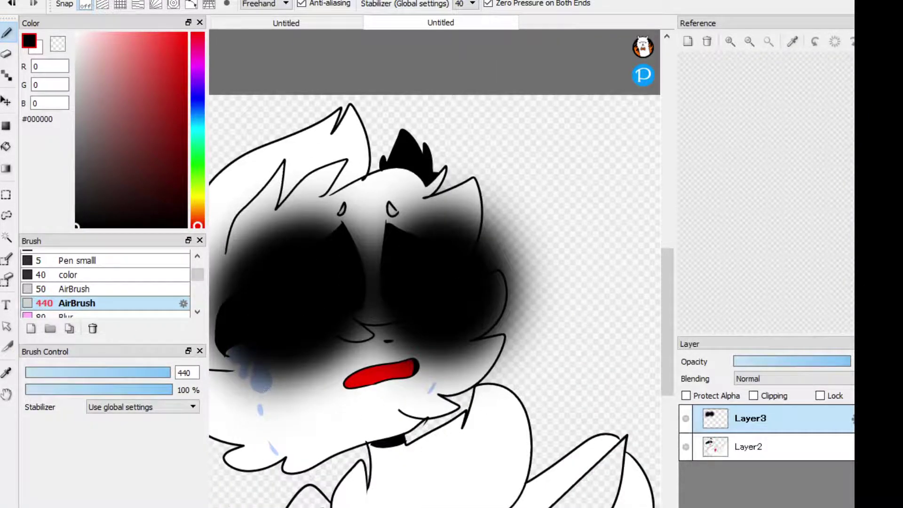
pyautogui.moveTo(846, 361)
pyautogui.mouseDown()
pyautogui.moveTo(780, 361)
pyautogui.moveTo(820, 361)
pyautogui.mouseUp()
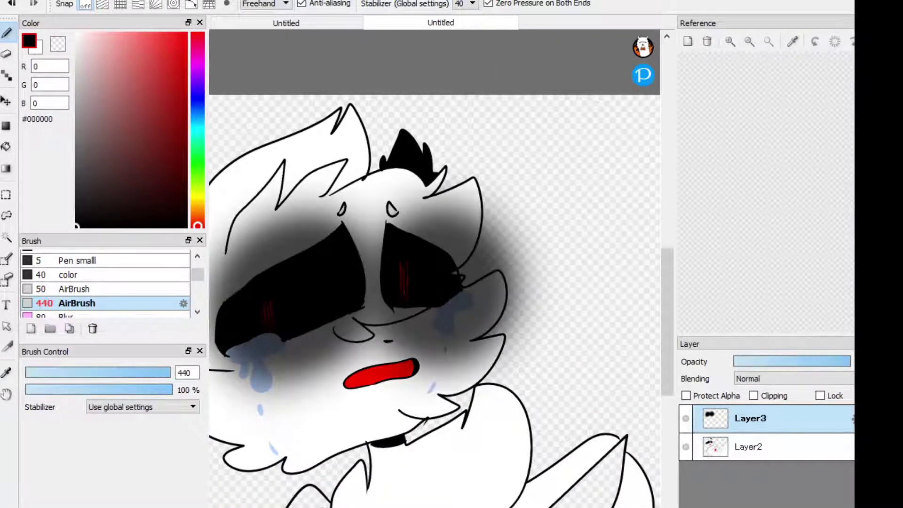
# Try a red (#FF1000) airbrush glow over the shadowed eyes on a new layer
pyautogui.hotkey('ctrl', 'shift', 'n')
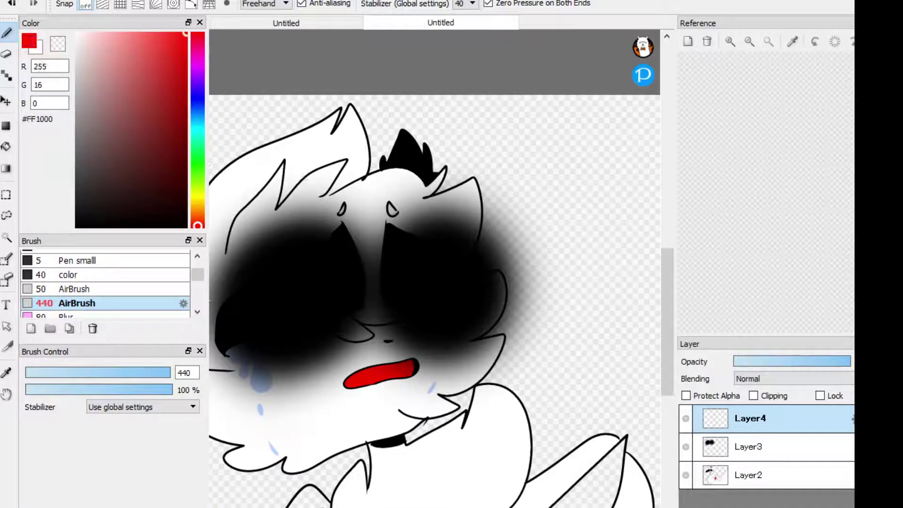
pyautogui.moveTo(278, 292); pyautogui.dragTo(282, 332)
pyautogui.moveTo(393, 302); pyautogui.dragTo(423, 291)
pyautogui.moveTo(849, 361)
pyautogui.mouseDown()
pyautogui.moveTo(794, 361)
pyautogui.moveTo(849, 361)
pyautogui.mouseUp()
pyautogui.click(793, 378)
pyautogui.click(733, 417)
pyautogui.scroll(-5, 462, 225)
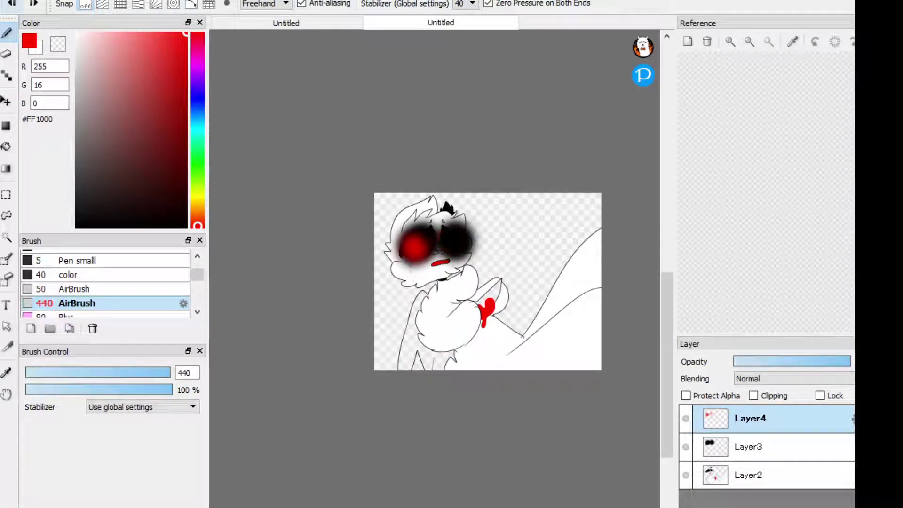
# Add another layer and draw a thin red (#FF1000) vertical pupil with a dot below in each eye using the size 5 pen
pyautogui.click(286, 23)
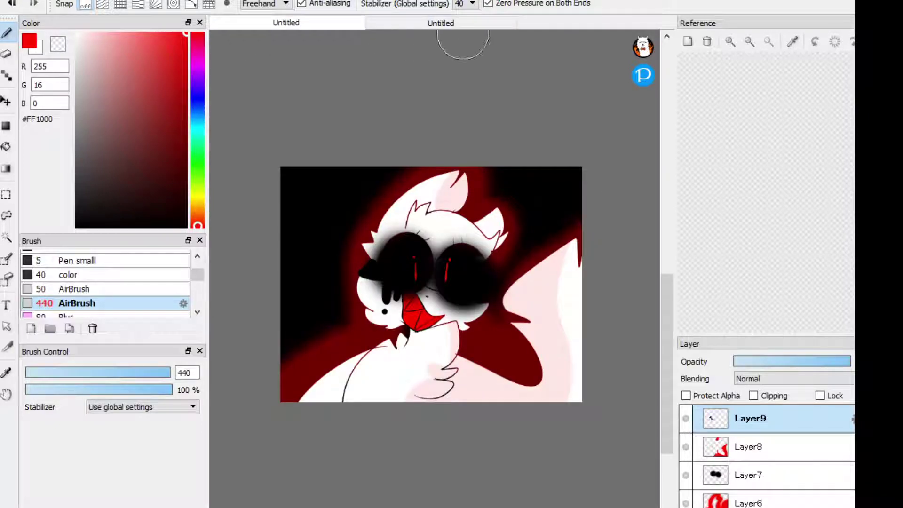
pyautogui.click(437, 23)
pyautogui.hotkey('ctrl', 'shift', 'n')
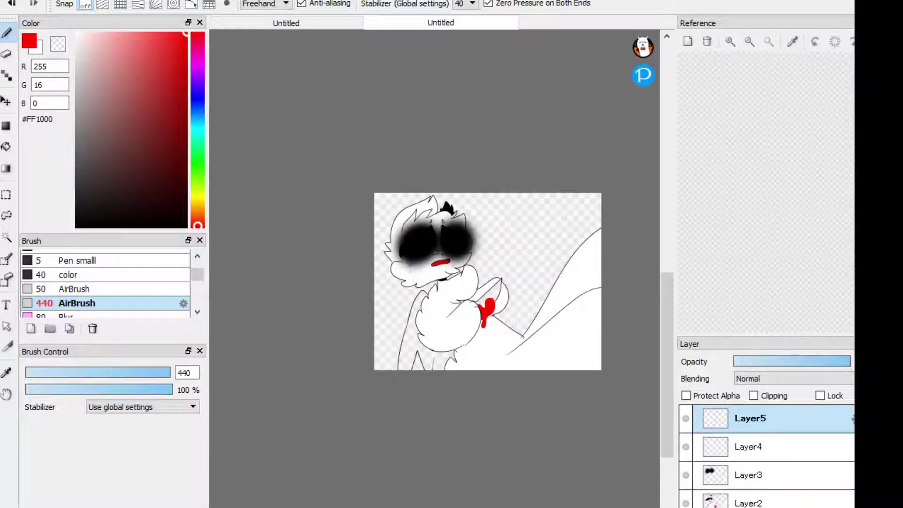
pyautogui.scroll(3, 105, 282)
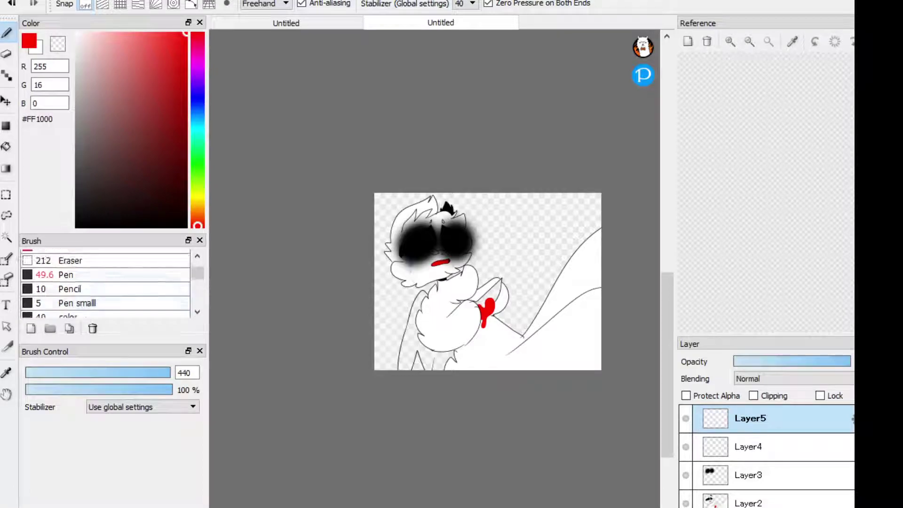
pyautogui.click(69, 289)
pyautogui.click(77, 302)
pyautogui.scroll(4, 409, 235)
pyautogui.scroll(3, 409, 235)
pyautogui.moveTo(403, 237); pyautogui.dragTo(412, 295)
pyautogui.scroll(-5, 415, 336)
pyautogui.scroll(3, 508, 264)
pyautogui.moveTo(507, 255); pyautogui.dragTo(509, 308)
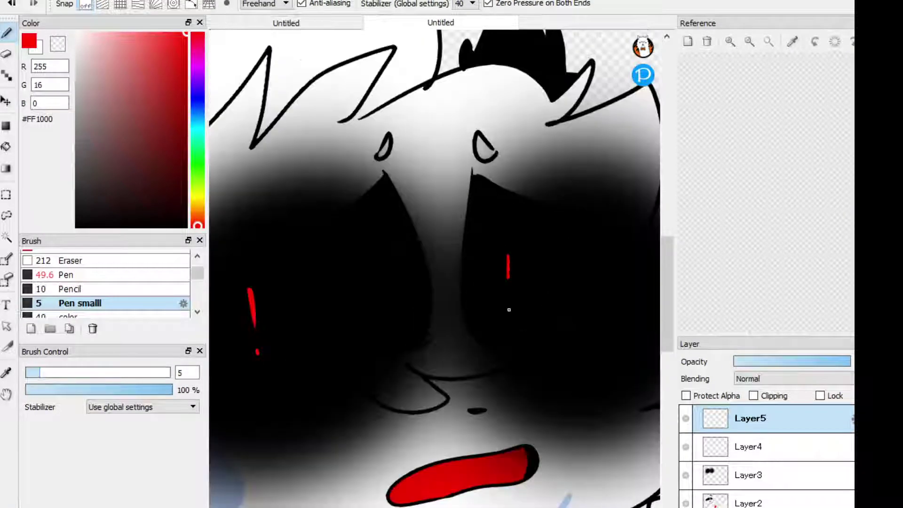
pyautogui.scroll(-5, 506, 341)
# Draw jagged black tooth lines across the red mouth
pyautogui.scroll(5, 503, 378)
pyautogui.keyDown('alt'); pyautogui.click(503, 381); pyautogui.keyUp('alt')
pyautogui.moveTo(533, 375); pyautogui.dragTo(492, 333)
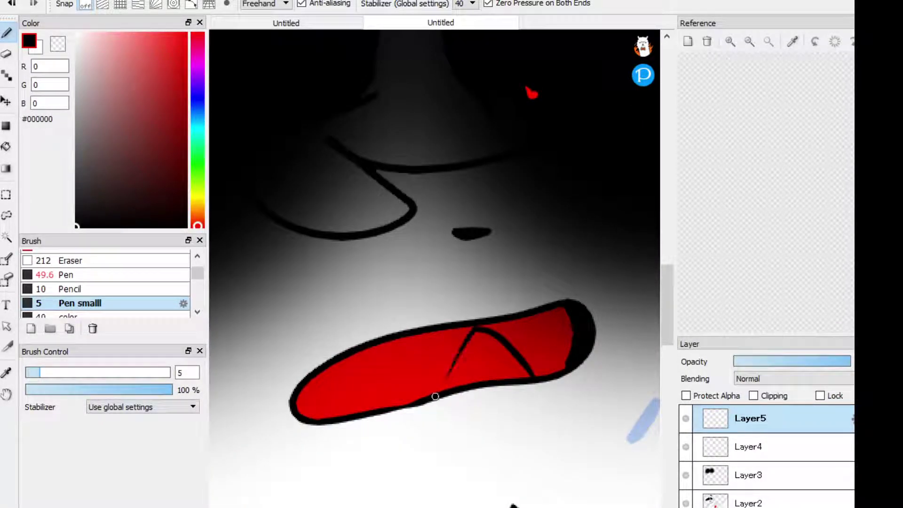
pyautogui.moveTo(407, 396)
pyautogui.mouseDown()
pyautogui.moveTo(364, 355)
pyautogui.moveTo(340, 426)
pyautogui.mouseUp()
pyautogui.scroll(-5, 340, 425)
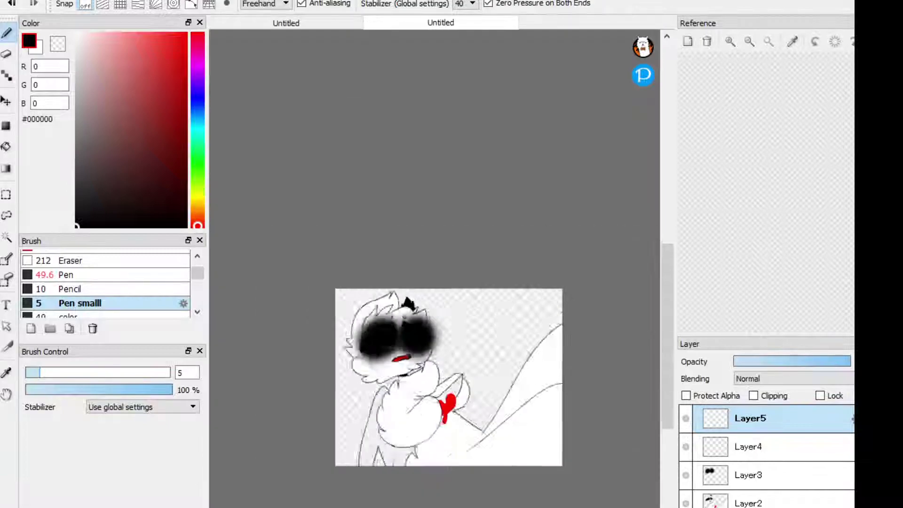
# Fill the pointed transparent area above the red drip with black, leaving the drip itself red
pyautogui.scroll(1, 339, 426)
pyautogui.scroll(4, 475, 332)
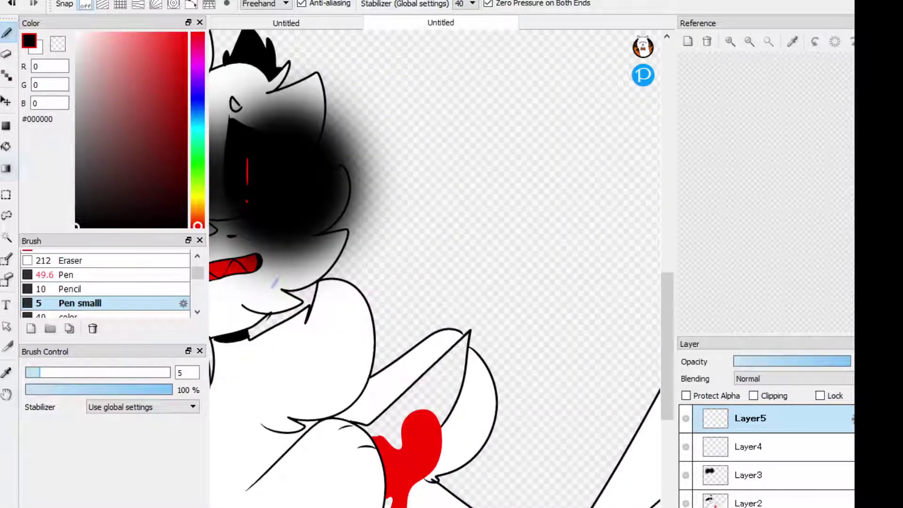
pyautogui.press('g')
pyautogui.click(426, 376)
pyautogui.click(416, 440)
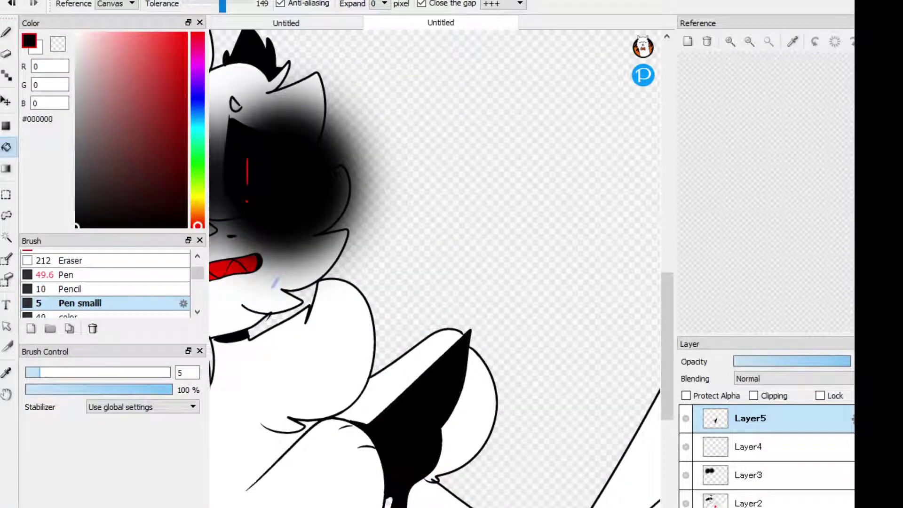
pyautogui.scroll(-1, 470, 334)
pyautogui.hotkey('ctrl', 'z')
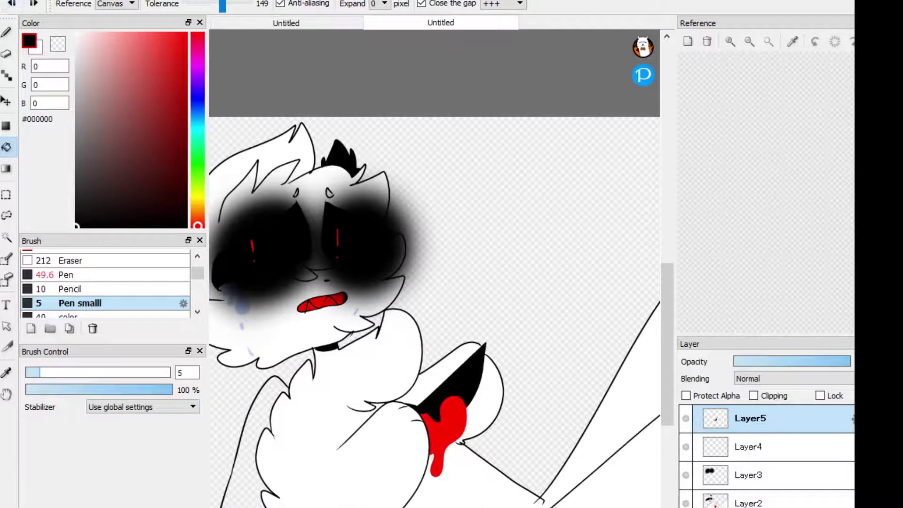
# Fill the narrow transparent area behind the character's fluffy chest with black
pyautogui.scroll(-2, 357, 330)
pyautogui.scroll(2, 358, 329)
pyautogui.click(339, 357)
pyautogui.scroll(-1, 452, 244)
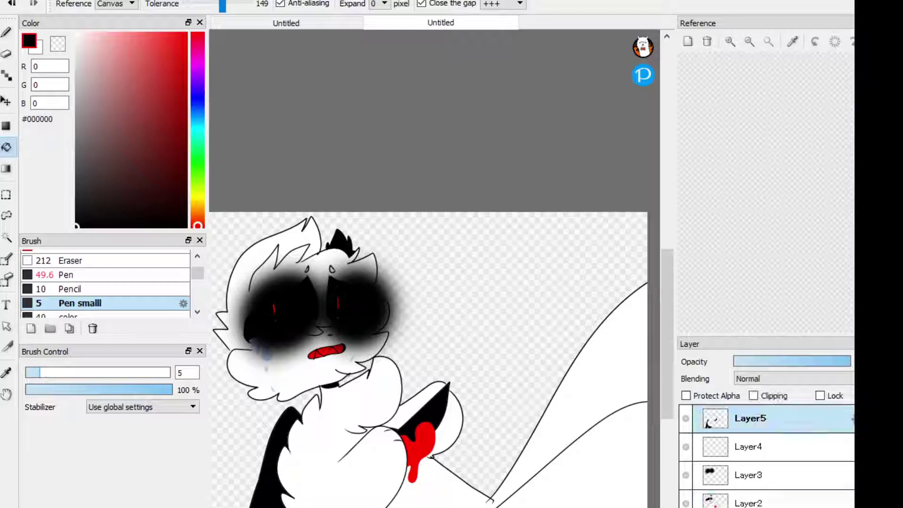
# Merge all upper layers down into Layer2 and add a new empty layer beneath it
pyautogui.hotkey('ctrl', 'e')
pyautogui.hotkey('ctrl', 'e')
pyautogui.hotkey('ctrl', 'e')
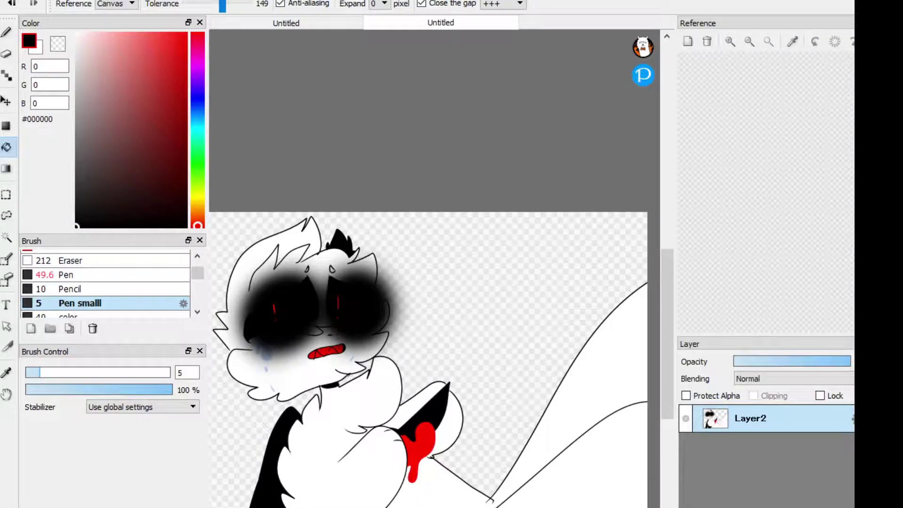
pyautogui.hotkey('ctrl', 'shift', 'n')
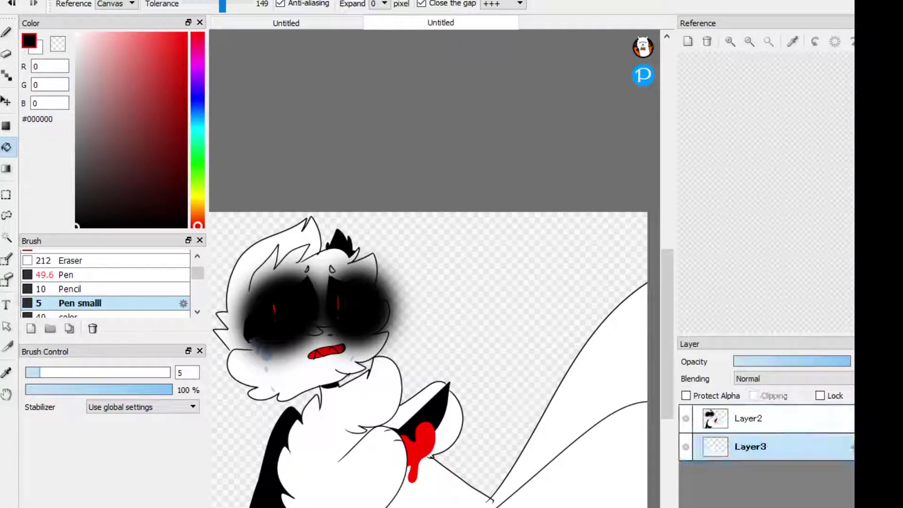
# Choose light pink #FFC3BF and try sketching long guide curves across the tail with the pen on Layer3 above Layer2
pyautogui.moveTo(170, 33); pyautogui.dragTo(83, 34)
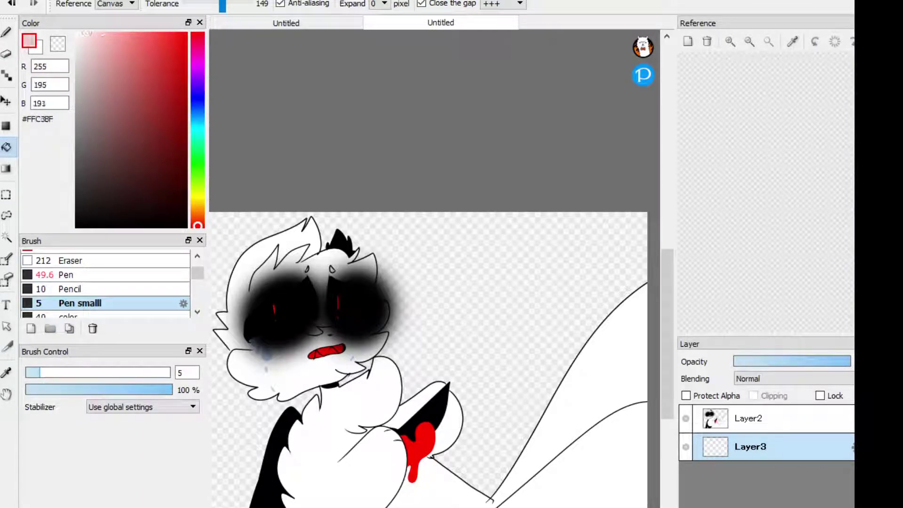
pyautogui.press('b')
pyautogui.scroll(2, 435, 264)
pyautogui.scroll(-4, 435, 264)
pyautogui.scroll(3, 435, 263)
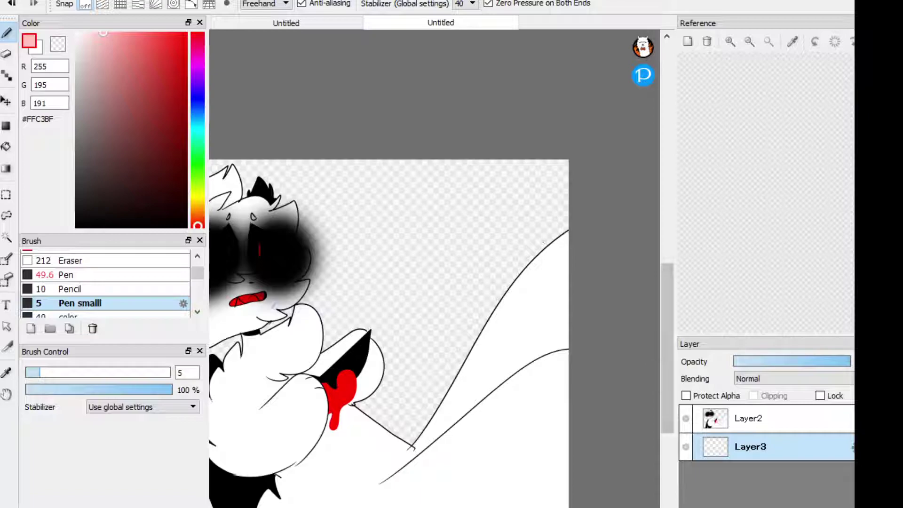
pyautogui.moveTo(750, 446); pyautogui.dragTo(750, 418)
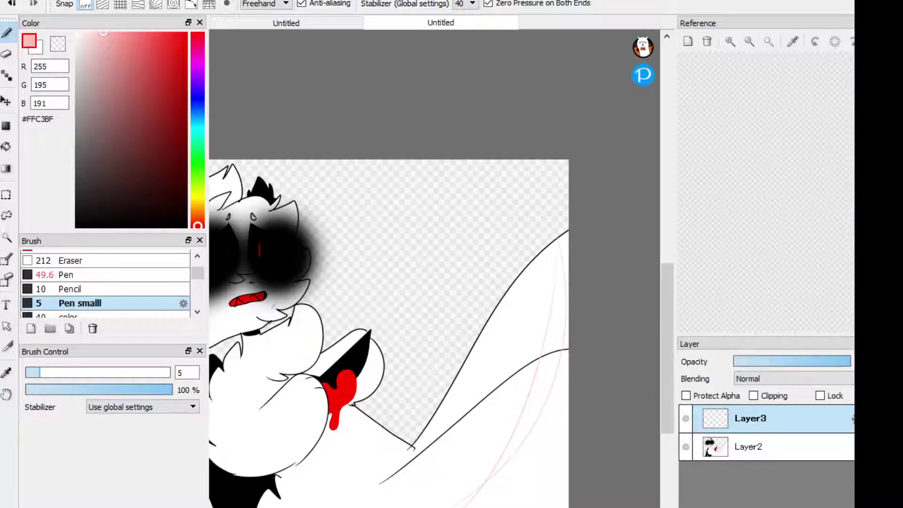
pyautogui.hotkey('ctrl', 'z')
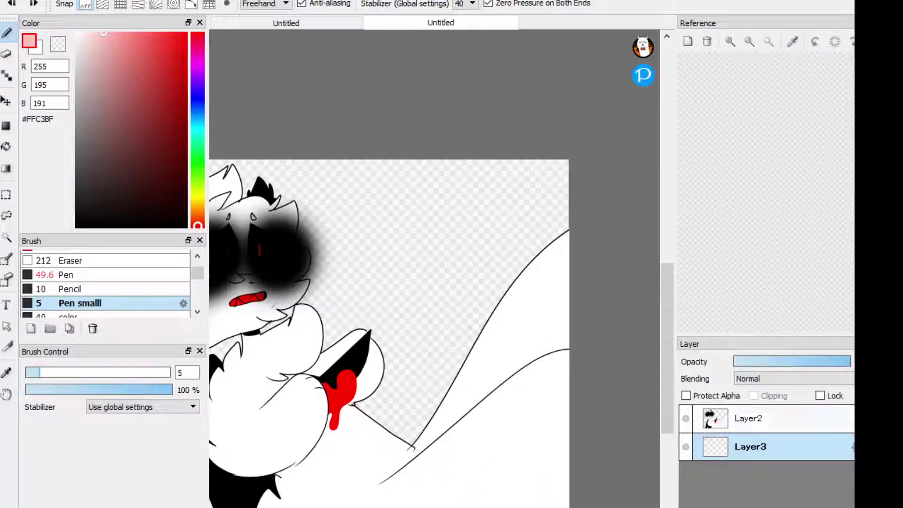
# Move Layer2 beneath Layer3 and keep Layer2 active
pyautogui.click(750, 418)
pyautogui.moveTo(750, 418); pyautogui.dragTo(750, 446)
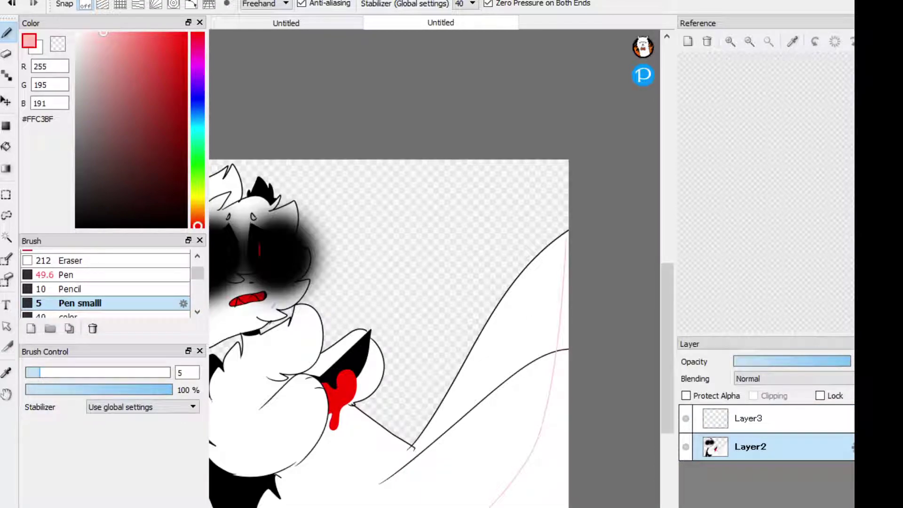
# Try filling the tail area bounded by the pink guide curve with light pink on Layer2
pyautogui.press('g')
pyautogui.click(470, 424)
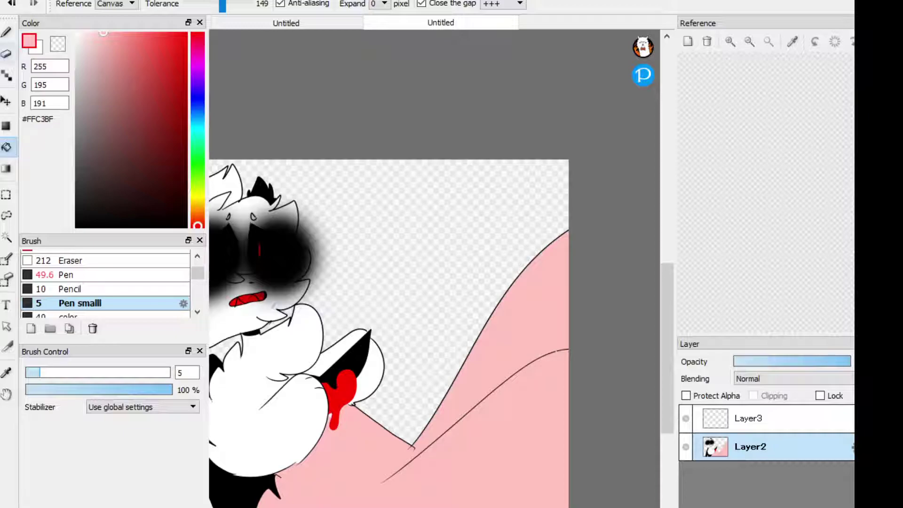
pyautogui.click(6, 32)
pyautogui.hotkey('ctrl', 'z')
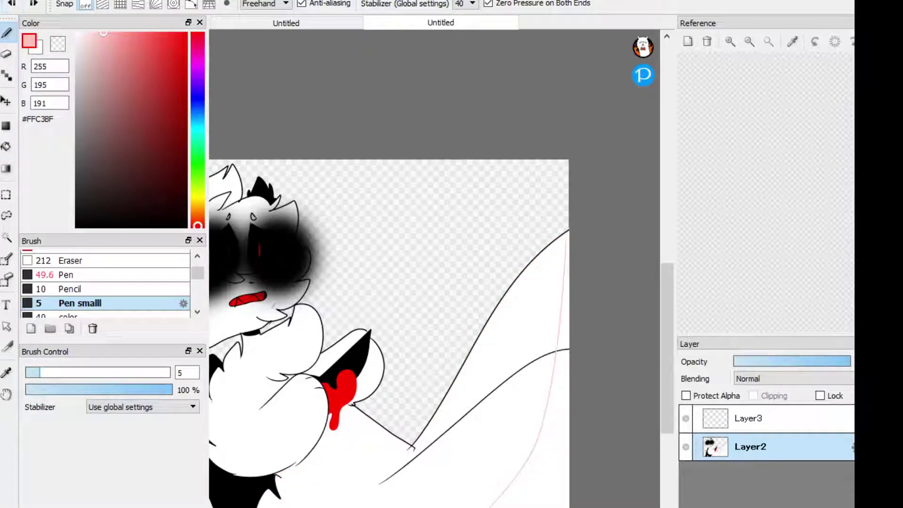
# Try closing the guide curve's upper end against the tail outline and refilling the tail with light pink
pyautogui.scroll(3, 470, 446)
pyautogui.scroll(-3, 584, 93)
pyautogui.scroll(3, 584, 93)
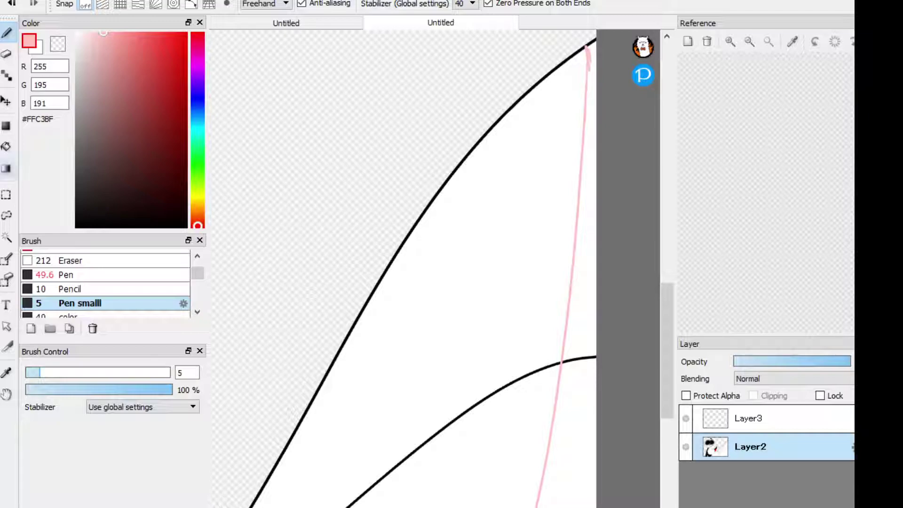
pyautogui.press('g')
pyautogui.click(470, 282)
pyautogui.scroll(-5, 470, 282)
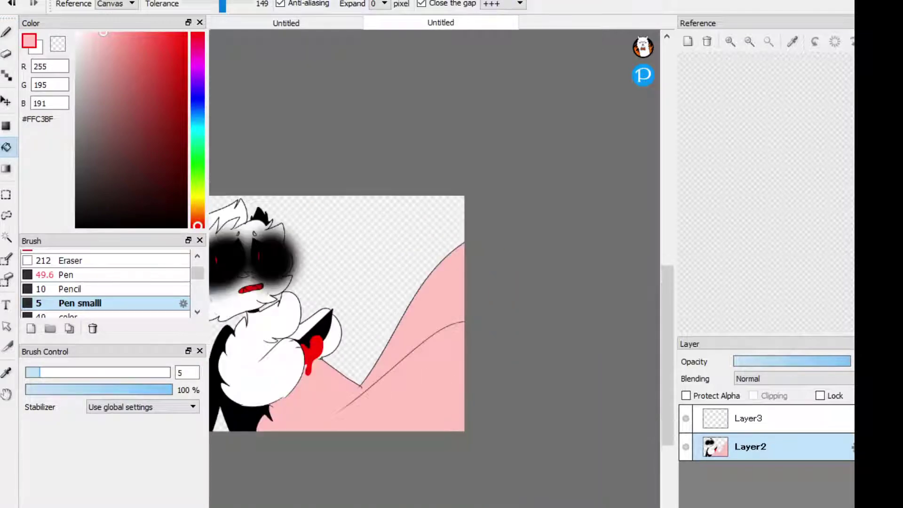
pyautogui.press('b')
pyautogui.hotkey('ctrl', 'z')
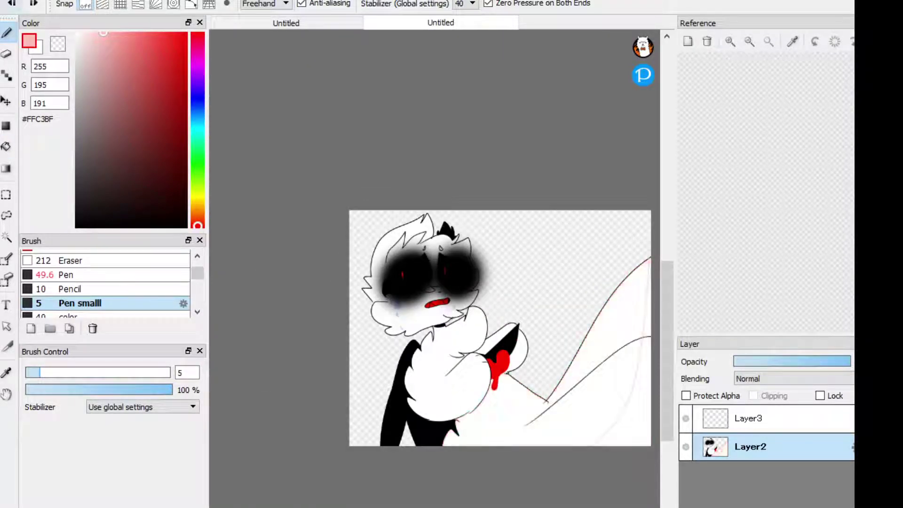
# Try a new pink curve from the inner tail line's lower tip to the canvas edge and fill above it
pyautogui.scroll(-2, 598, 370)
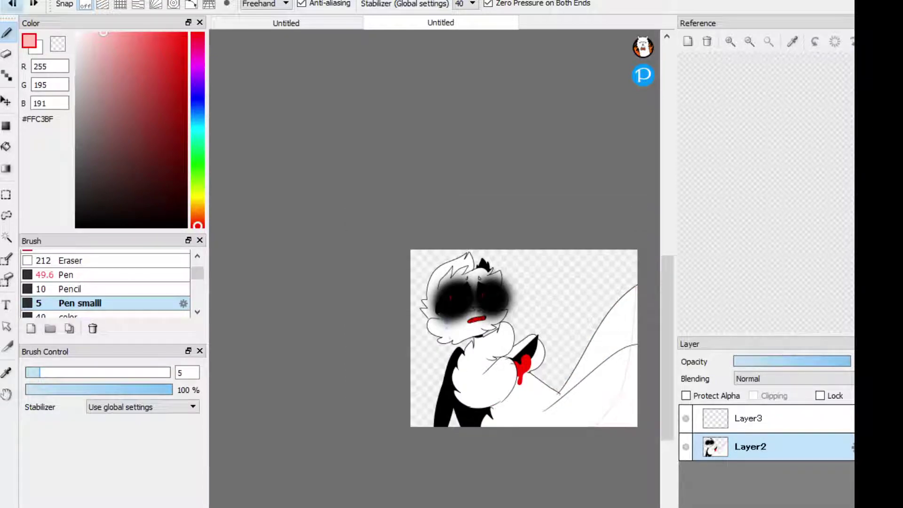
pyautogui.scroll(2, 468, 305)
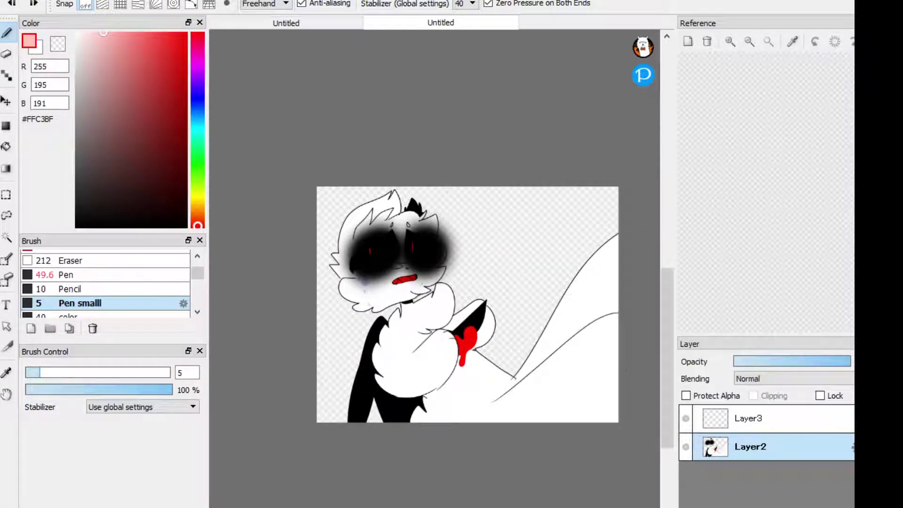
pyautogui.press('g')
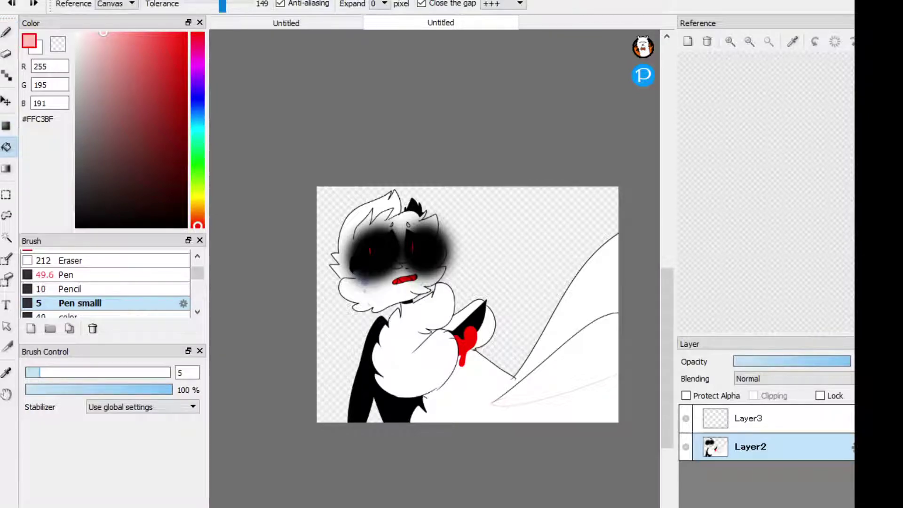
pyautogui.click(564, 367)
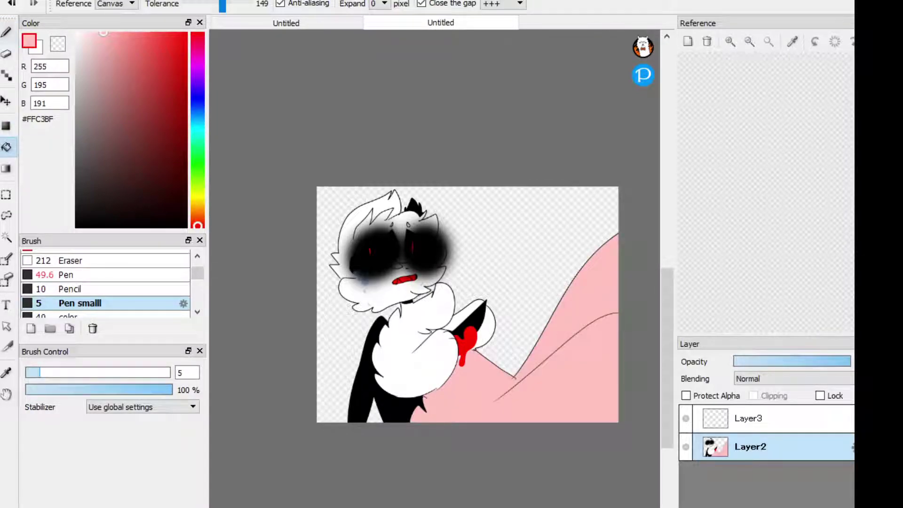
pyautogui.press('b')
pyautogui.hotkey('ctrl', 'z')
# Try tracing a pink line just below the inner tail curve on Layer3 and filling the tail with pink
pyautogui.scroll(4, 619, 310)
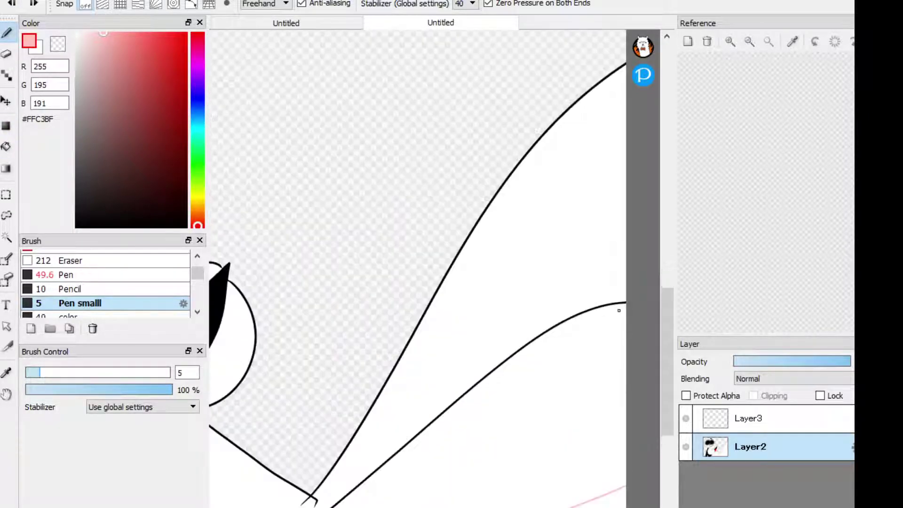
pyautogui.hotkey('ctrl', 'Up')
pyautogui.moveTo(583, 325); pyautogui.dragTo(437, 434)
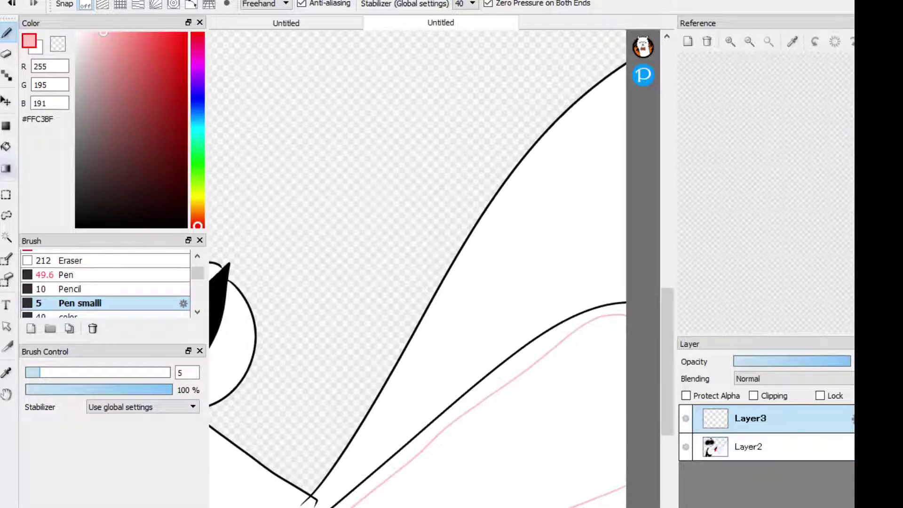
pyautogui.press('g')
pyautogui.click(437, 434)
pyautogui.scroll(-5, 437, 435)
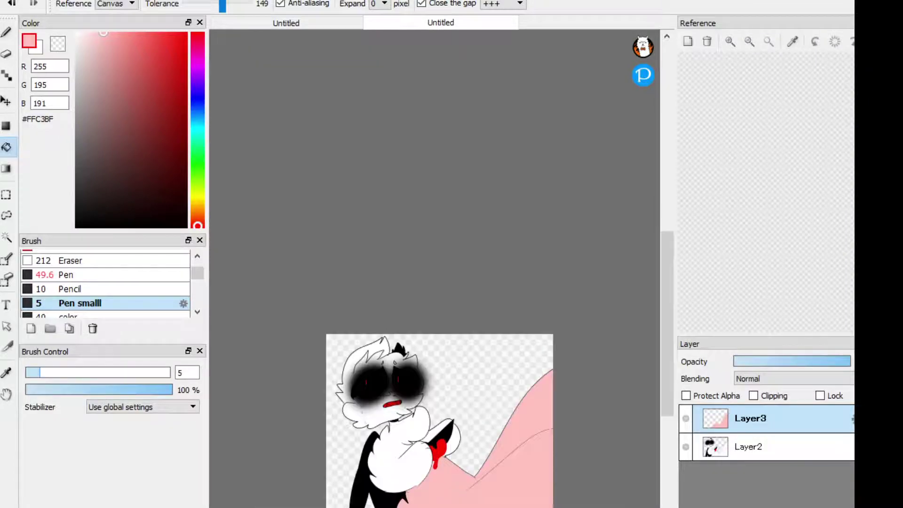
pyautogui.hotkey('ctrl', 'z')
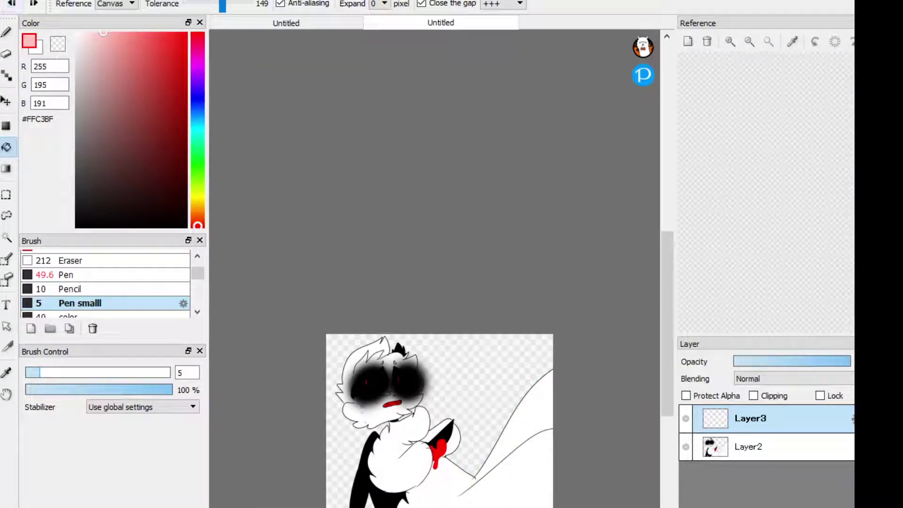
pyautogui.hotkey('ctrl', 'z')
pyautogui.press('b')
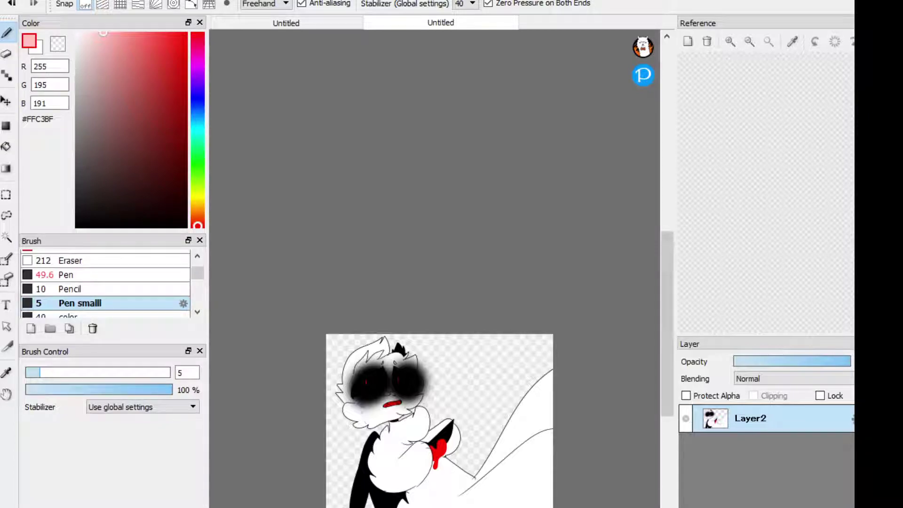
# Restore Layer3 and airbrush white at size 440 over the character's tail-facing half and the tail
pyautogui.hotkey('ctrl', 'y')
pyautogui.click(77, 270)
pyautogui.moveTo(103, 33)
pyautogui.mouseDown()
pyautogui.moveTo(122, 226)
pyautogui.moveTo(127, 178)
pyautogui.moveTo(109, 34)
pyautogui.moveTo(77, 33)
pyautogui.mouseUp()
pyautogui.scroll(3, 441, 470)
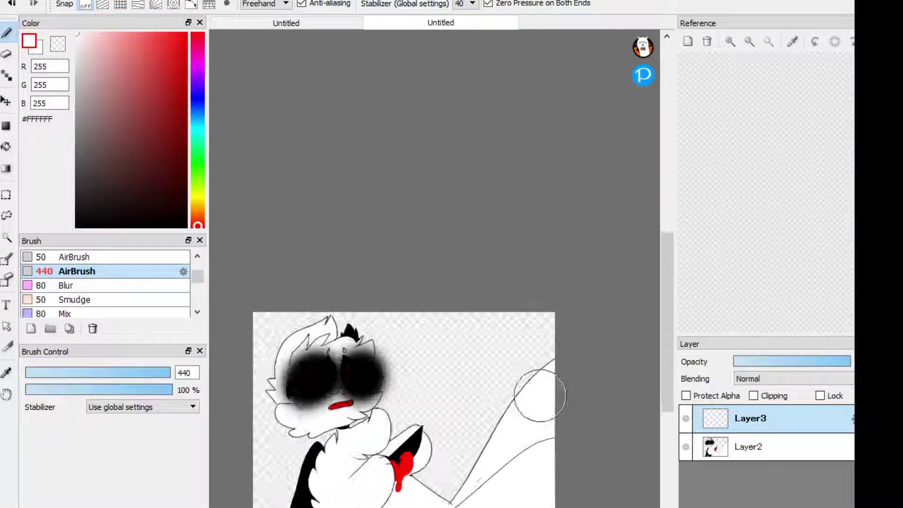
pyautogui.scroll(-5, 441, 489)
pyautogui.scroll(5, 441, 489)
pyautogui.moveTo(442, 493)
pyautogui.mouseDown()
pyautogui.moveTo(306, 329)
pyautogui.moveTo(259, 297)
pyautogui.moveTo(380, 409)
pyautogui.moveTo(414, 470)
pyautogui.moveTo(414, 374)
pyautogui.mouseUp()
# Set Layer3's blending to Add and reduce its opacity to roughly a third
pyautogui.click(793, 378)
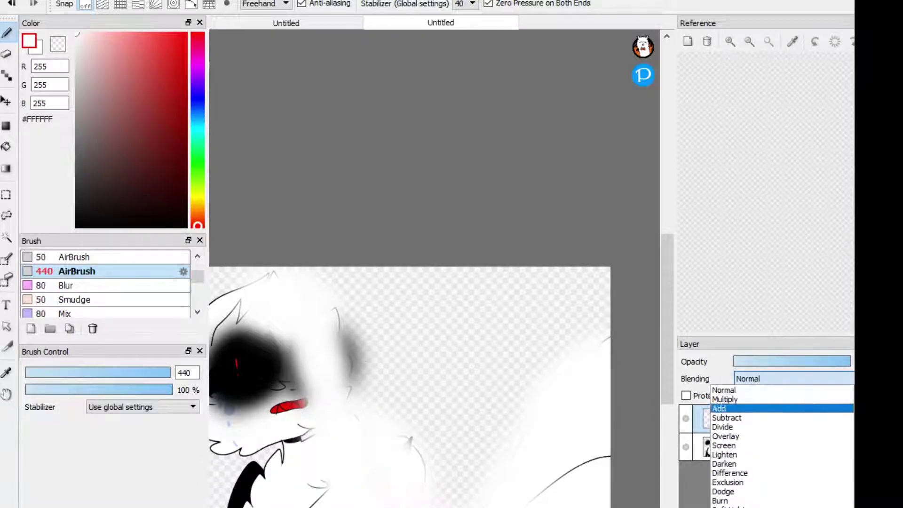
pyautogui.click(752, 409)
pyautogui.click(778, 361)
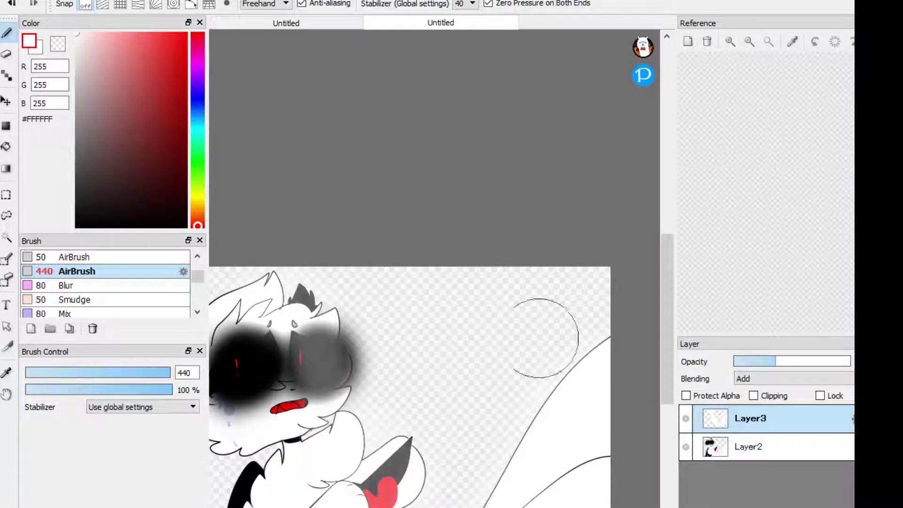
# Add a new layer and airbrush black shadows over the far side of the head, the body and the lower tail
pyautogui.scroll(-3, 578, 345)
pyautogui.scroll(1, 578, 346)
pyautogui.hotkey('ctrl', 'shift', 'n')
pyautogui.keyDown('alt'); pyautogui.click(372, 341); pyautogui.keyUp('alt')
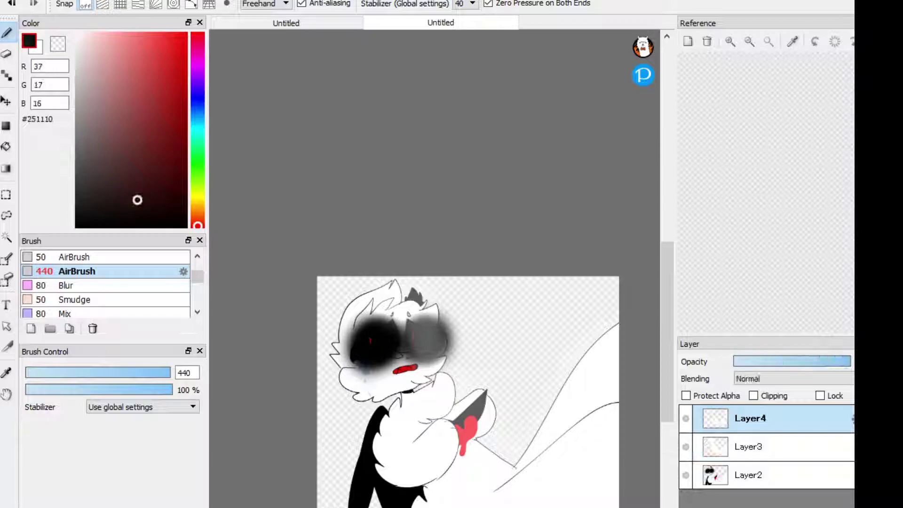
pyautogui.scroll(1, 358, 338)
pyautogui.moveTo(357, 338)
pyautogui.mouseDown()
pyautogui.moveTo(372, 329)
pyautogui.moveTo(360, 376)
pyautogui.moveTo(400, 391)
pyautogui.moveTo(423, 447)
pyautogui.moveTo(395, 489)
pyautogui.moveTo(405, 505)
pyautogui.mouseUp()
pyautogui.scroll(-3, 565, 470)
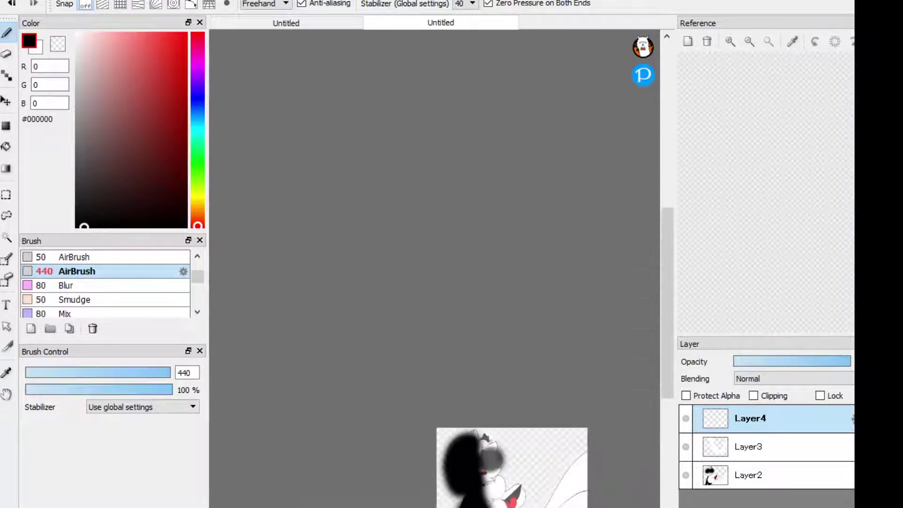
pyautogui.scroll(3, 588, 447)
# Reduce Layer4's opacity to roughly a third and set its blending to Multiply
pyautogui.click(774, 361)
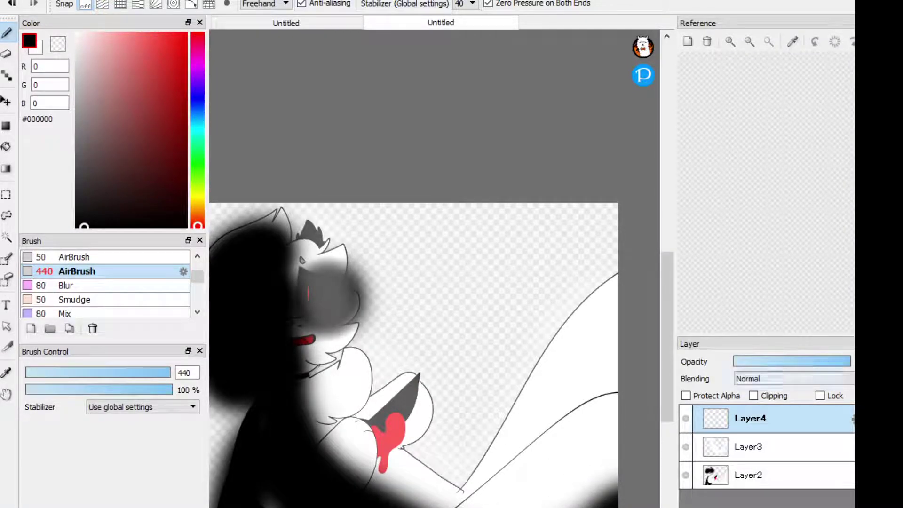
pyautogui.click(794, 378)
pyautogui.scroll(5, 733, 423)
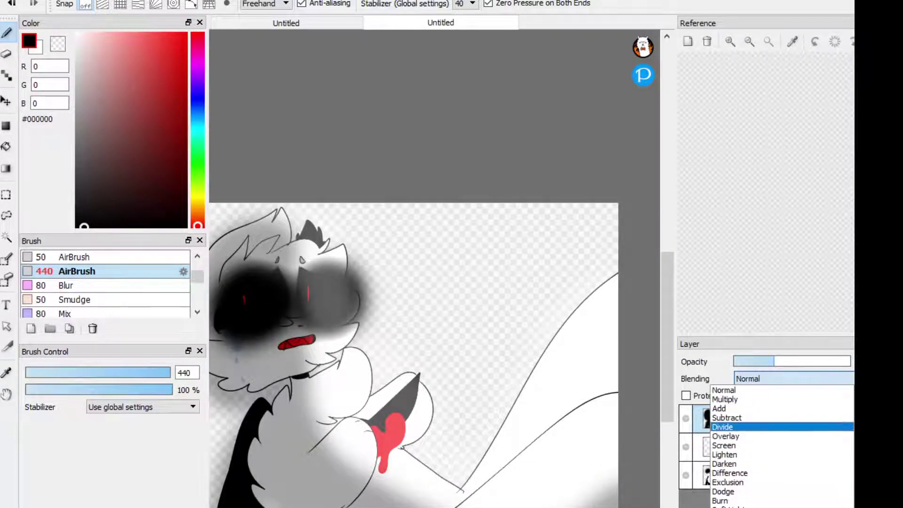
pyautogui.click(720, 424)
pyautogui.click(794, 379)
pyautogui.scroll(5, 734, 423)
pyautogui.click(724, 390)
pyautogui.click(793, 378)
pyautogui.click(724, 399)
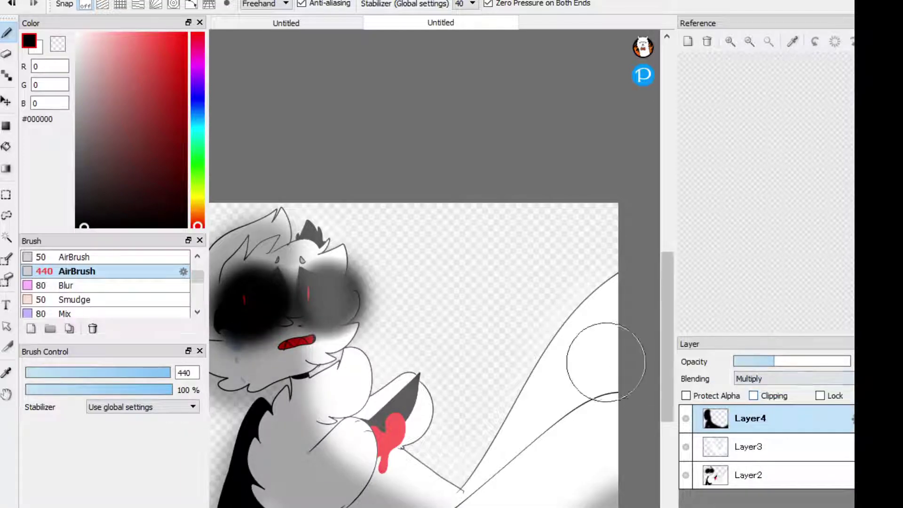
# Add a new layer and airbrush pale pink #FFD2CF over the shaded head, body and lower tail
pyautogui.scroll(-3, 609, 388)
pyautogui.scroll(2, 609, 387)
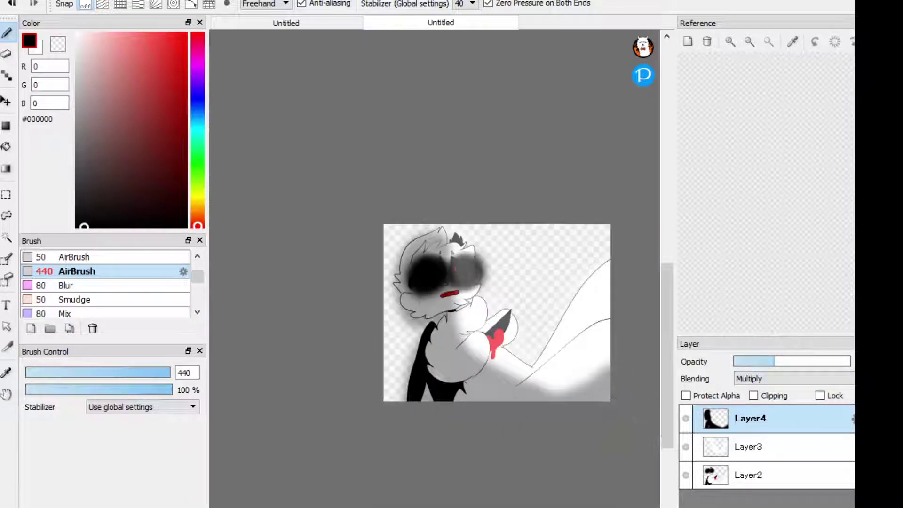
pyautogui.hotkey('ctrl', 'shift', 'n')
pyautogui.moveTo(121, 84); pyautogui.dragTo(95, 35)
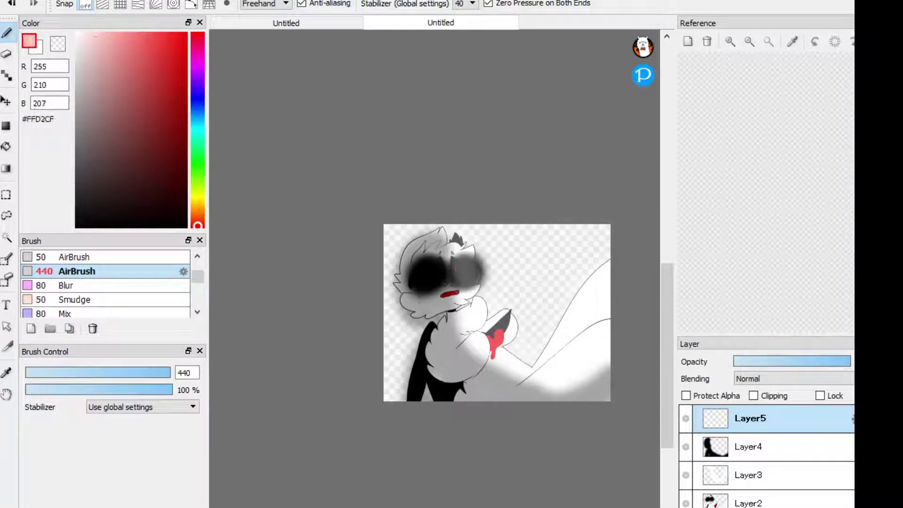
pyautogui.scroll(1, 457, 257)
pyautogui.moveTo(432, 235)
pyautogui.mouseDown()
pyautogui.moveTo(431, 301)
pyautogui.moveTo(424, 266)
pyautogui.moveTo(392, 271)
pyautogui.moveTo(422, 339)
pyautogui.moveTo(418, 297)
pyautogui.moveTo(458, 361)
pyautogui.moveTo(413, 407)
pyautogui.moveTo(419, 382)
pyautogui.moveTo(444, 372)
pyautogui.mouseUp()
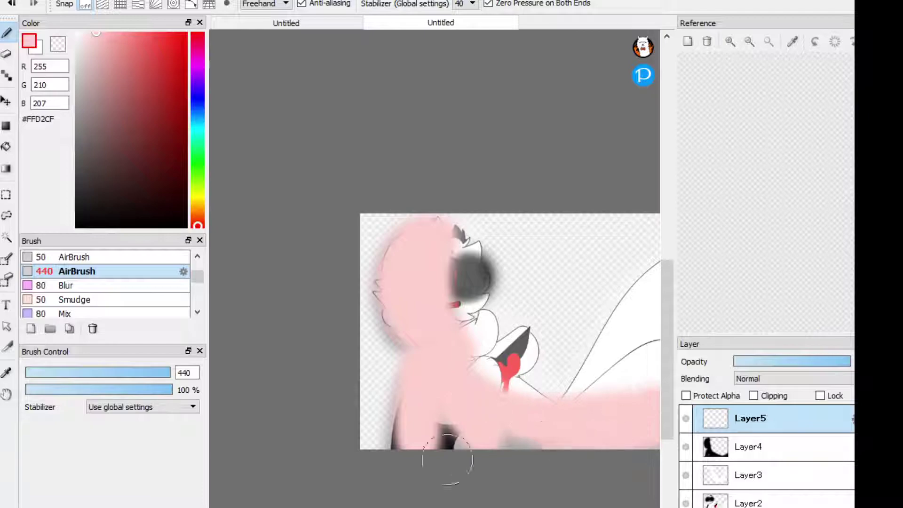
# Set Layer5's blending to Multiply and reduce its opacity to slightly over a third
pyautogui.moveTo(841, 361); pyautogui.dragTo(790, 361)
pyautogui.click(794, 379)
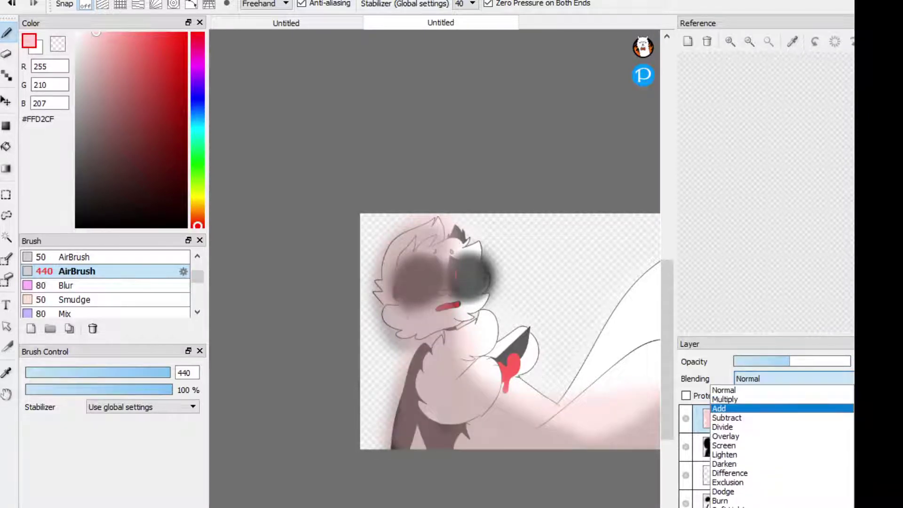
pyautogui.click(742, 399)
pyautogui.moveTo(789, 361)
pyautogui.mouseDown()
pyautogui.moveTo(760, 361)
pyautogui.moveTo(778, 362)
pyautogui.mouseUp()
# Clip Layer5 to Layer4, try clipping Layer4 as well, and turn Layer4's clipping back off
pyautogui.scroll(-2, 439, 306)
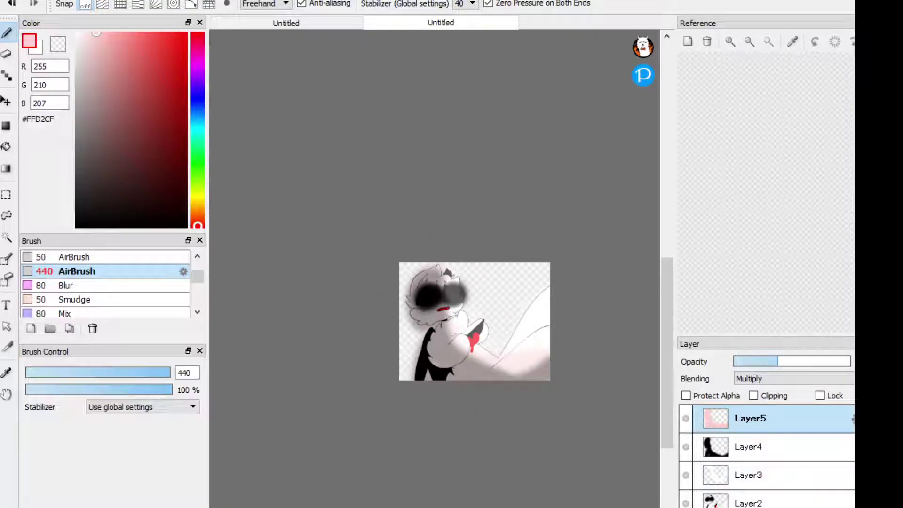
pyautogui.click(753, 395)
pyautogui.click(776, 446)
pyautogui.click(753, 396)
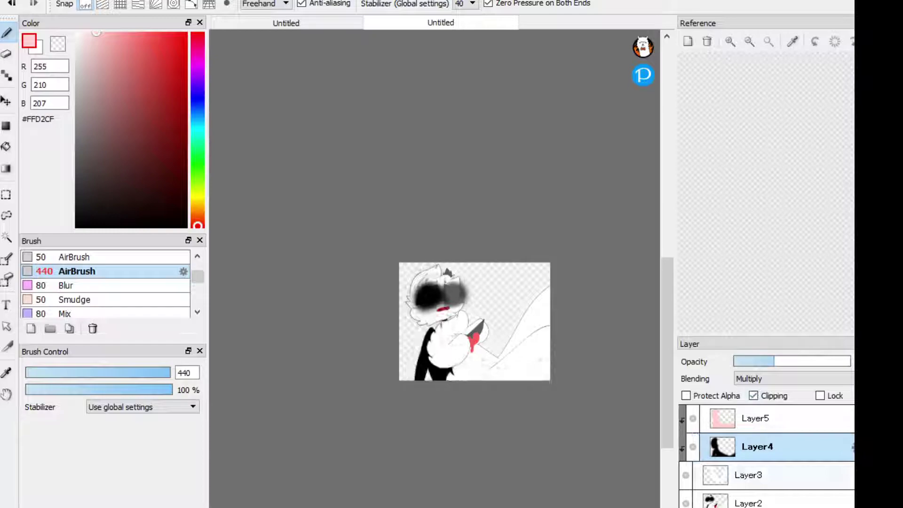
pyautogui.click(761, 475)
pyautogui.click(776, 447)
pyautogui.click(753, 396)
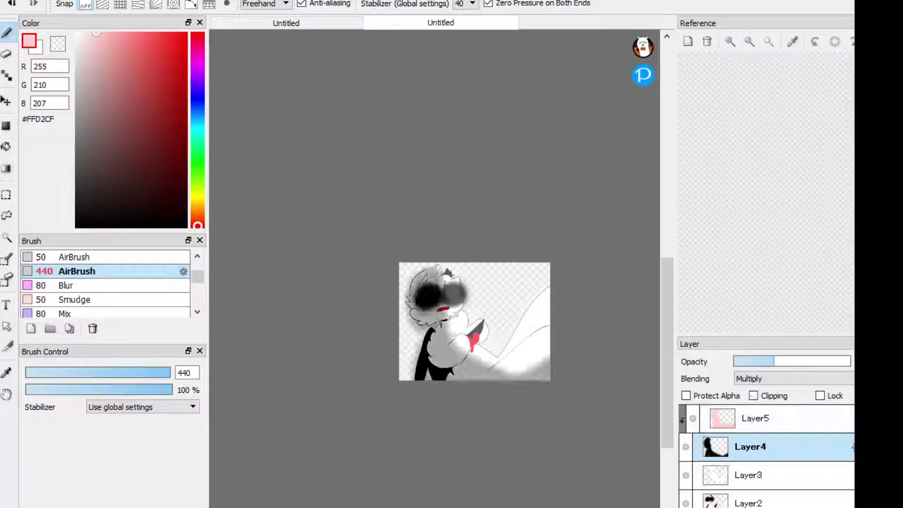
# Add a new empty layer and place it at the very bottom of the layer stack, beneath Layer2
pyautogui.scroll(-2, 374, 240)
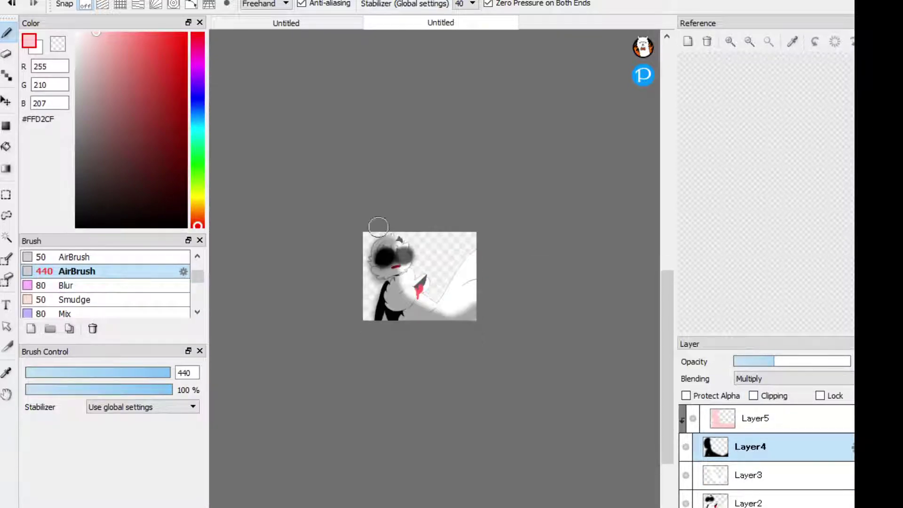
pyautogui.hotkey('ctrl', 'shift', 'n')
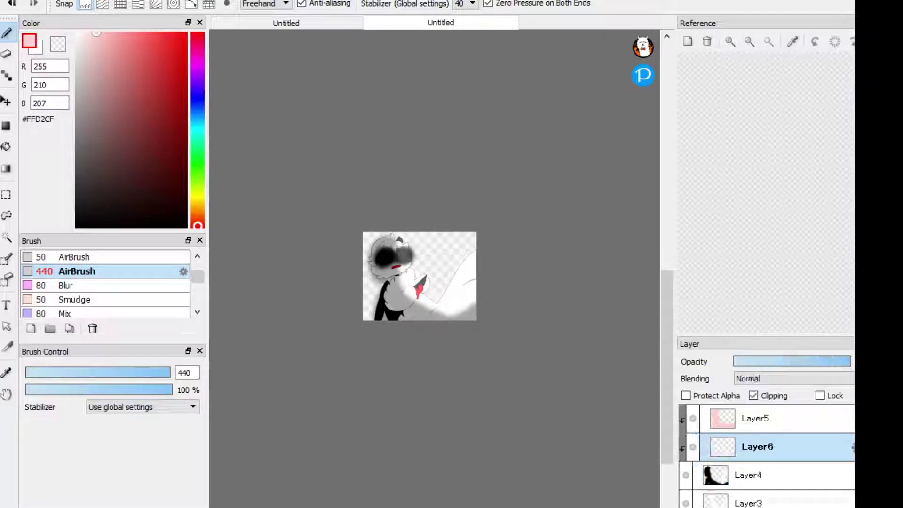
pyautogui.click(753, 395)
pyautogui.hotkey('ctrl', 'z')
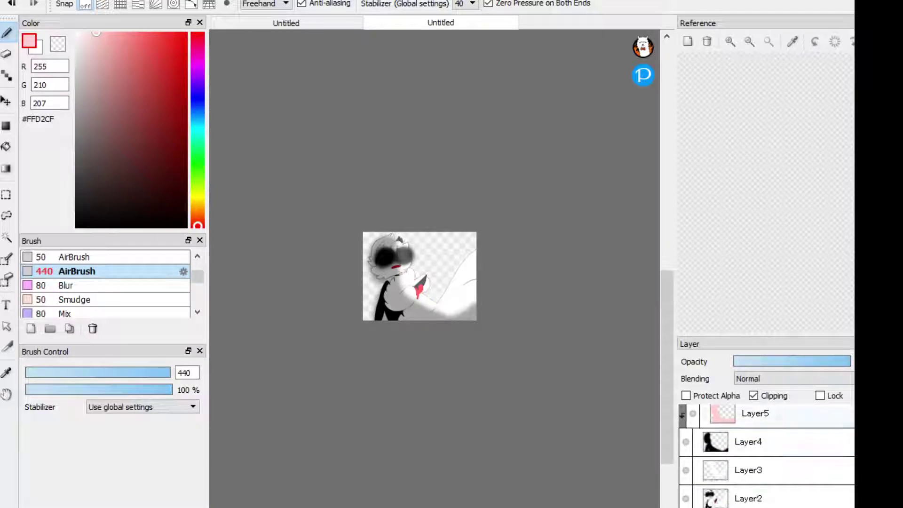
# Fill the bottom layer with a linear Foreground-Background gradient in black behind the character, redrawing its direction diagonally
pyautogui.click(76, 226)
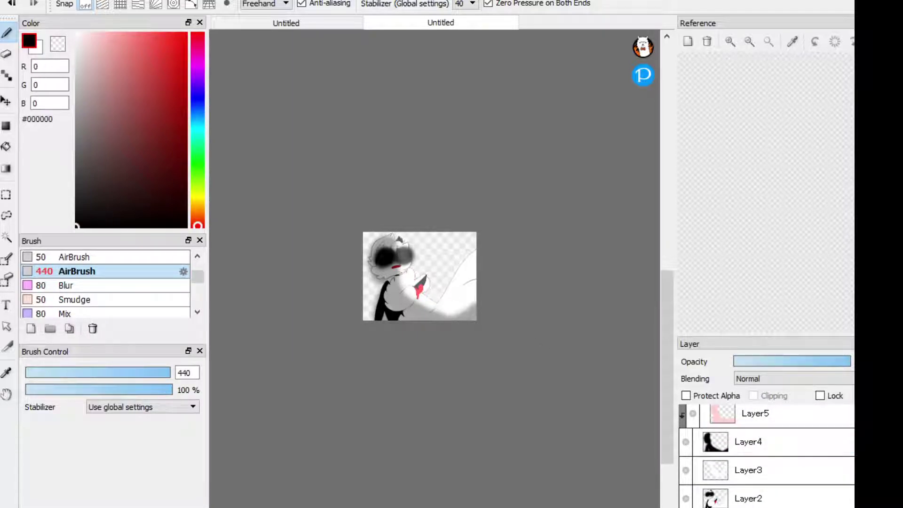
pyautogui.press('g')
pyautogui.moveTo(371, 292); pyautogui.dragTo(471, 244)
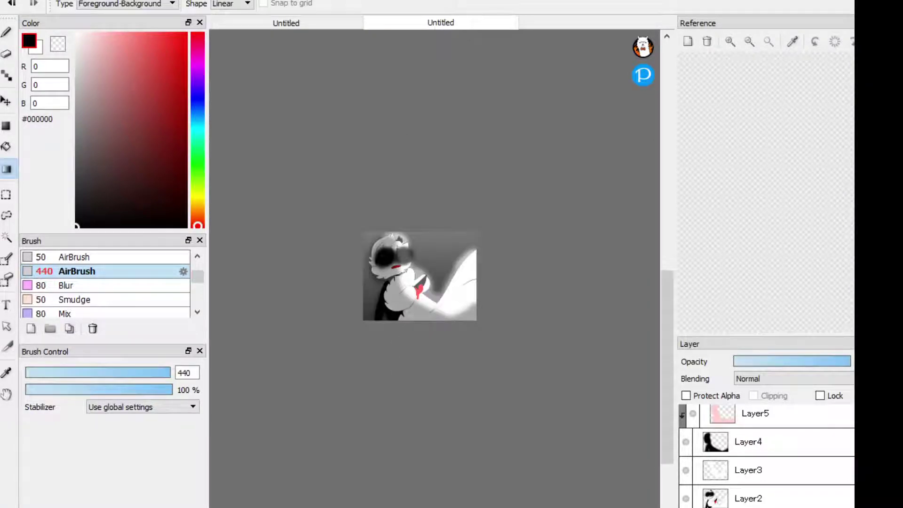
pyautogui.moveTo(349, 141); pyautogui.dragTo(387, 271)
pyautogui.moveTo(334, 158); pyautogui.dragTo(426, 353)
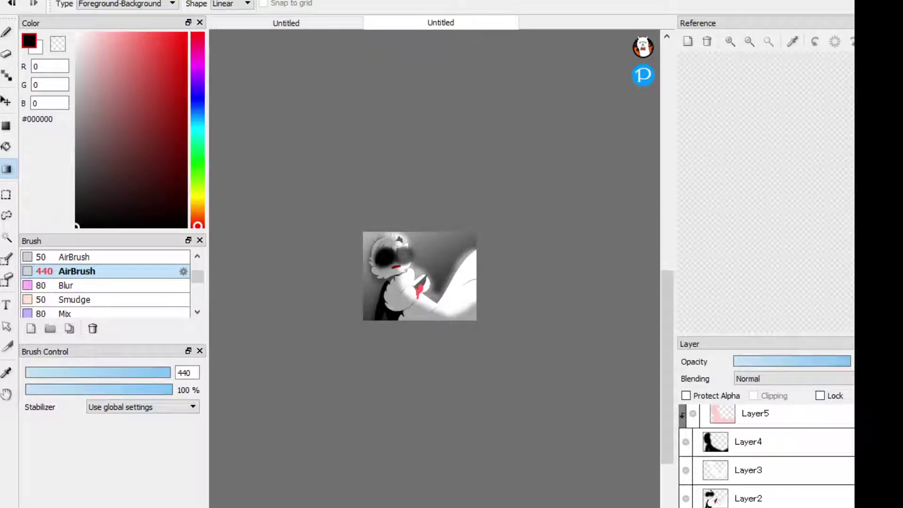